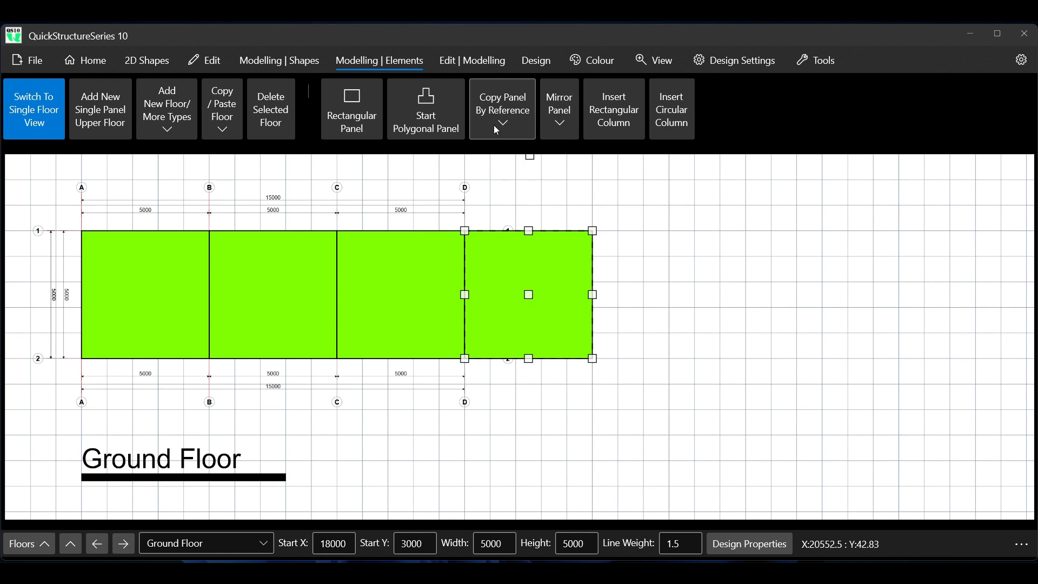
Step: Quick-copy the ground floor panel between grids C and D to its bottom side
left_click(414, 277)
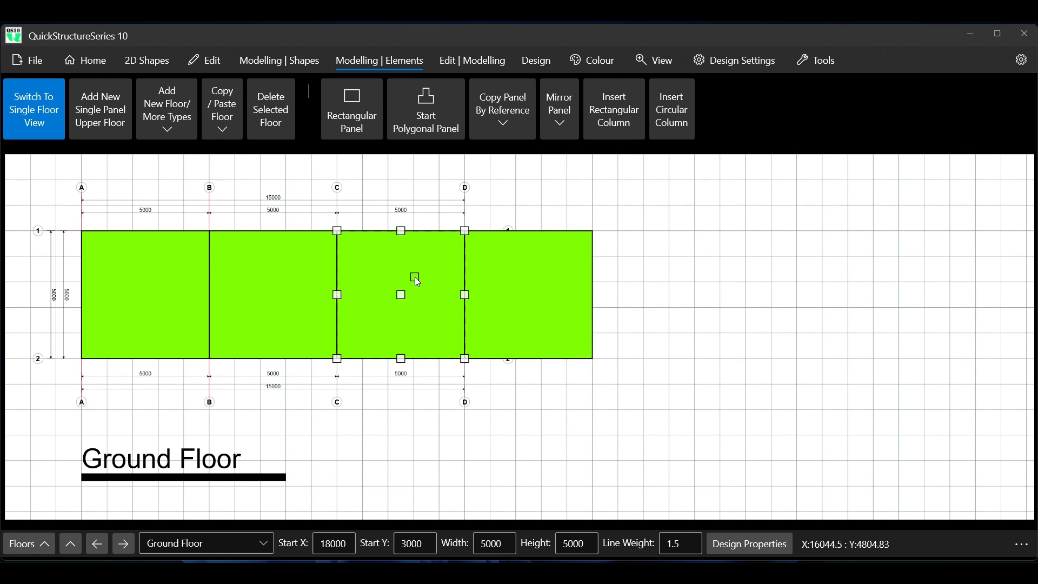
left_click(502, 127)
mouse_move(546, 163)
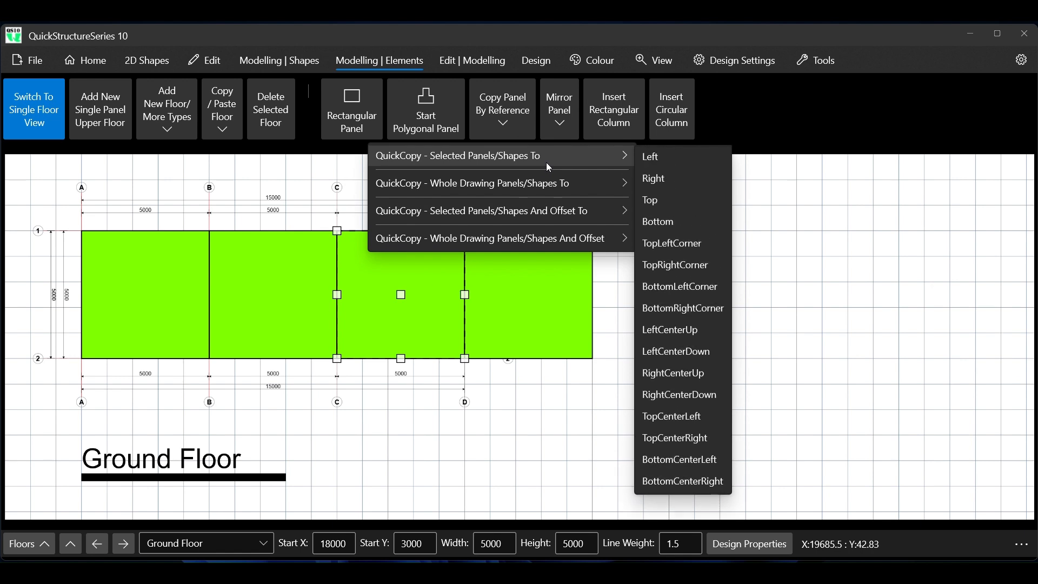
left_click(669, 224)
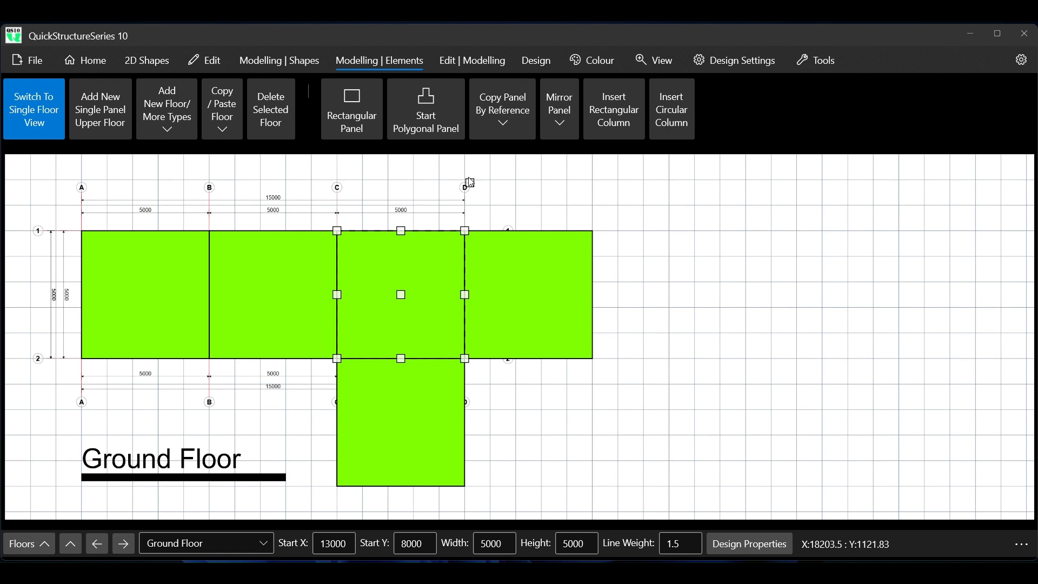
Step: Reset the ground floor grids to match the panel layout and cancel all active commands
left_click(475, 62)
left_click(370, 121)
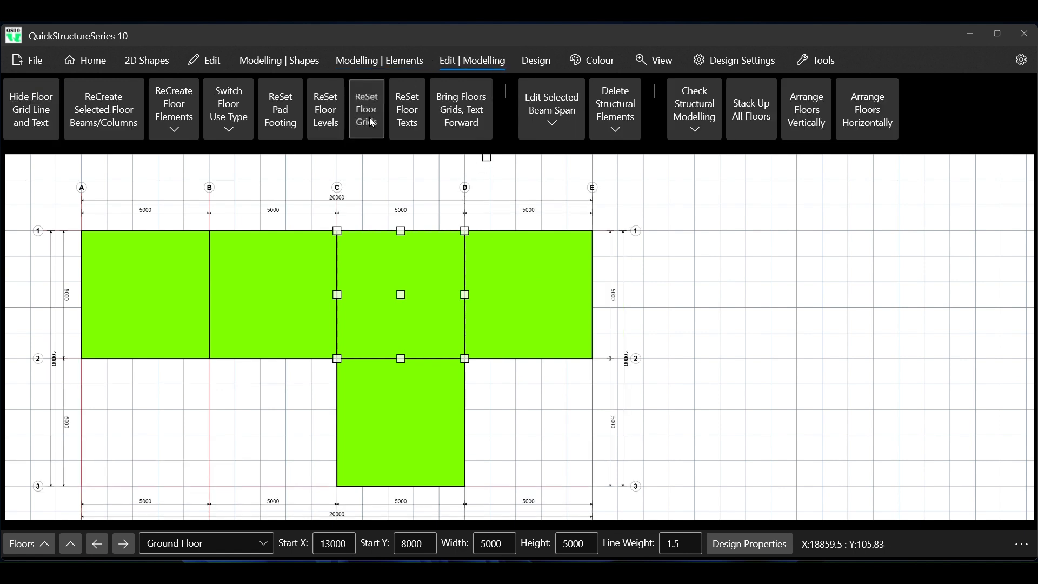
scroll(565, 263, "down", 4)
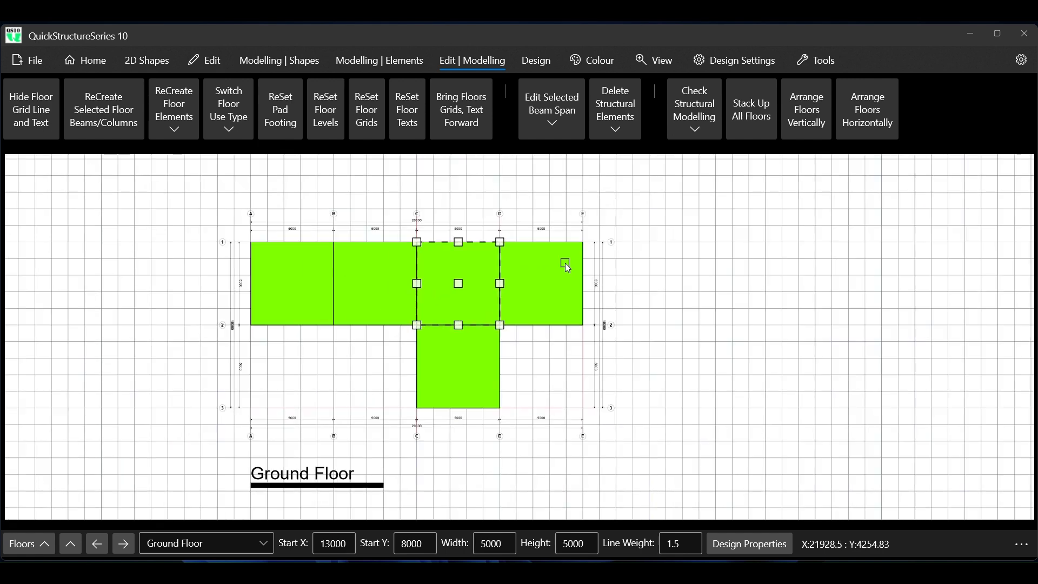
scroll(588, 339, "up", 2)
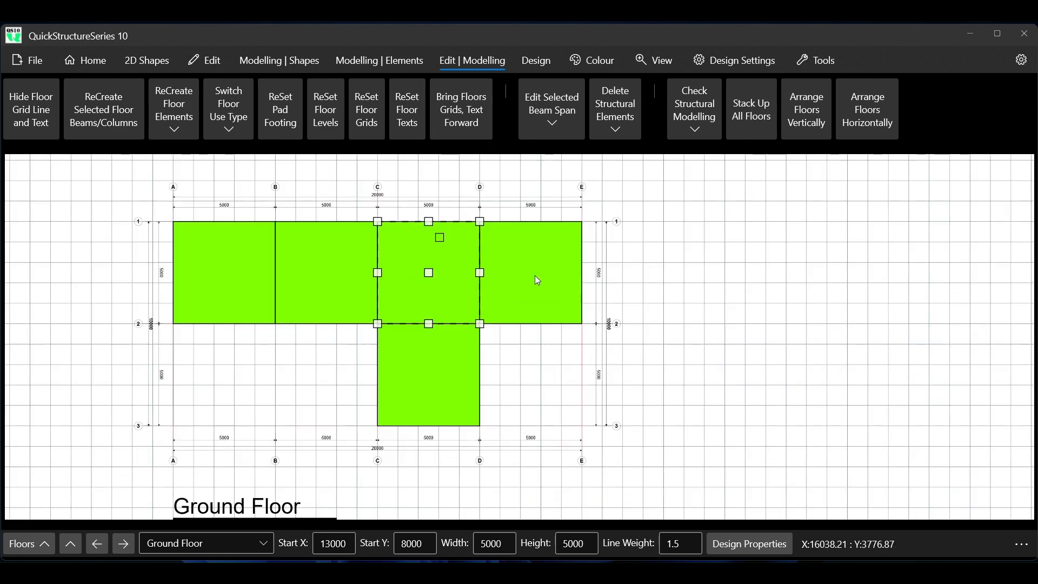
right_click(675, 284)
left_click(721, 344)
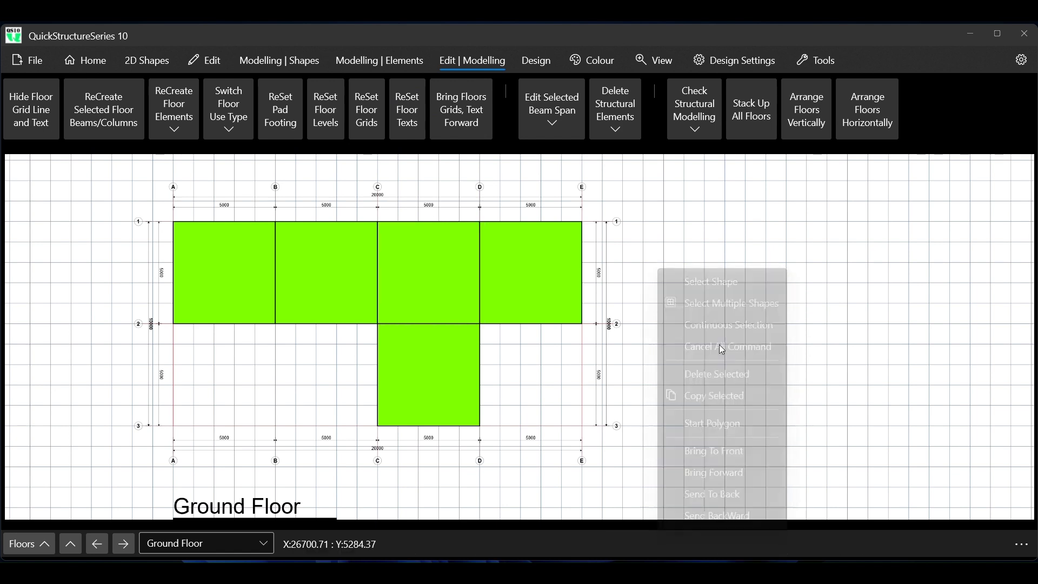
Step: Recreate the beams and columns of the selected ground floor
left_click(102, 109)
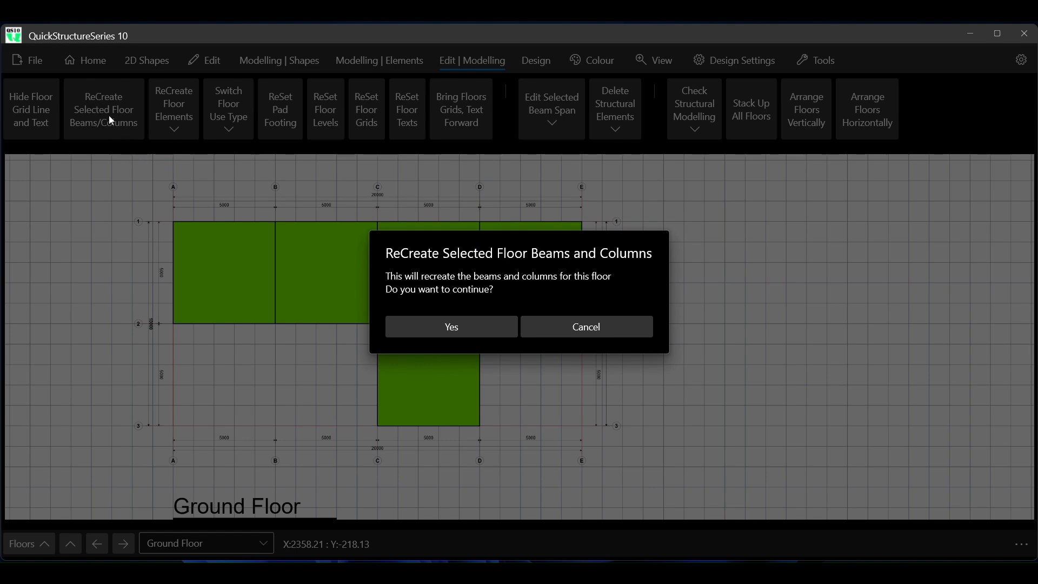
left_click(439, 329)
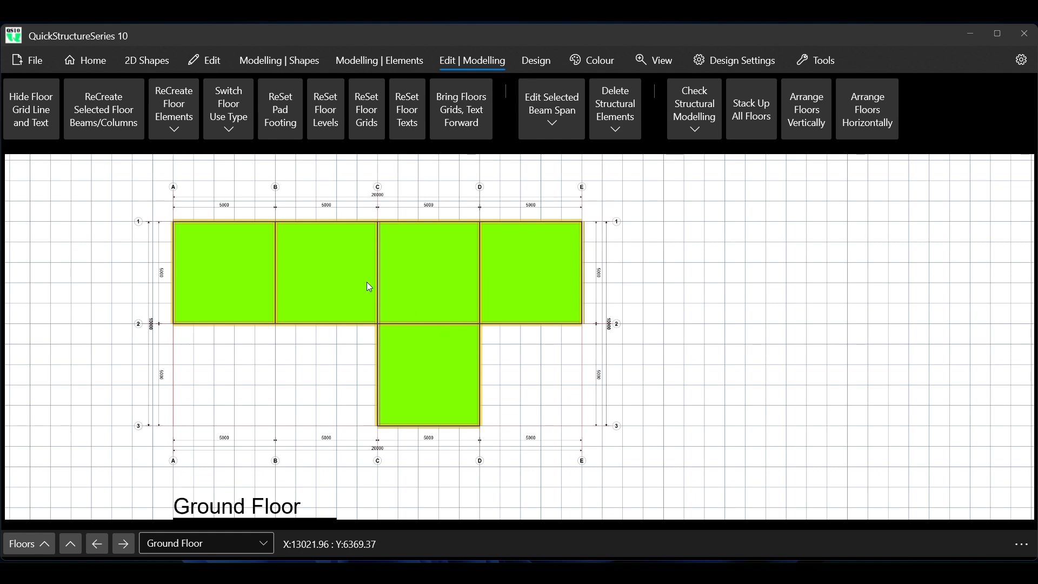
scroll(320, 235, "down", 1)
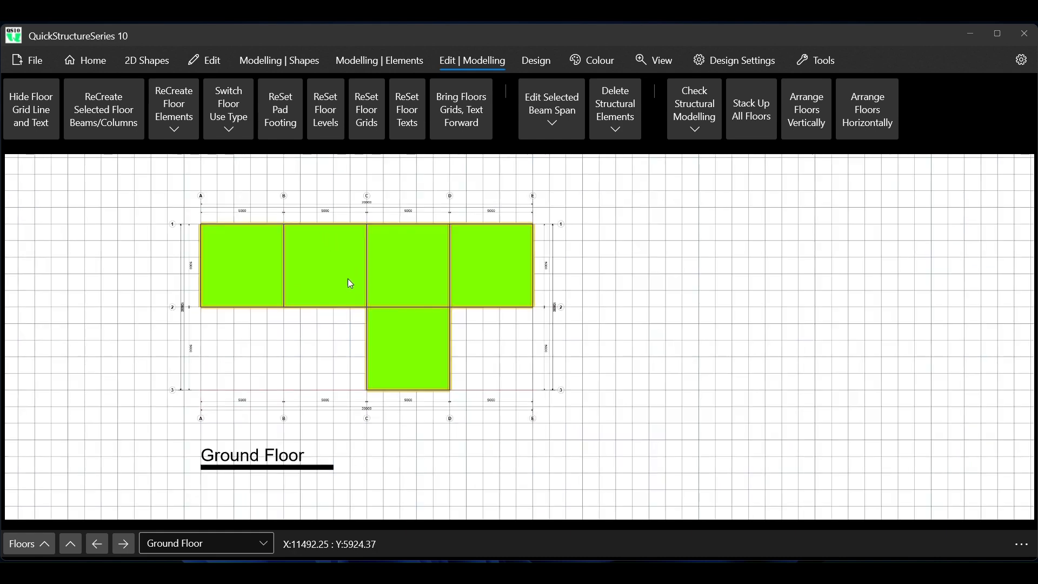
scroll(349, 285, "up", 2)
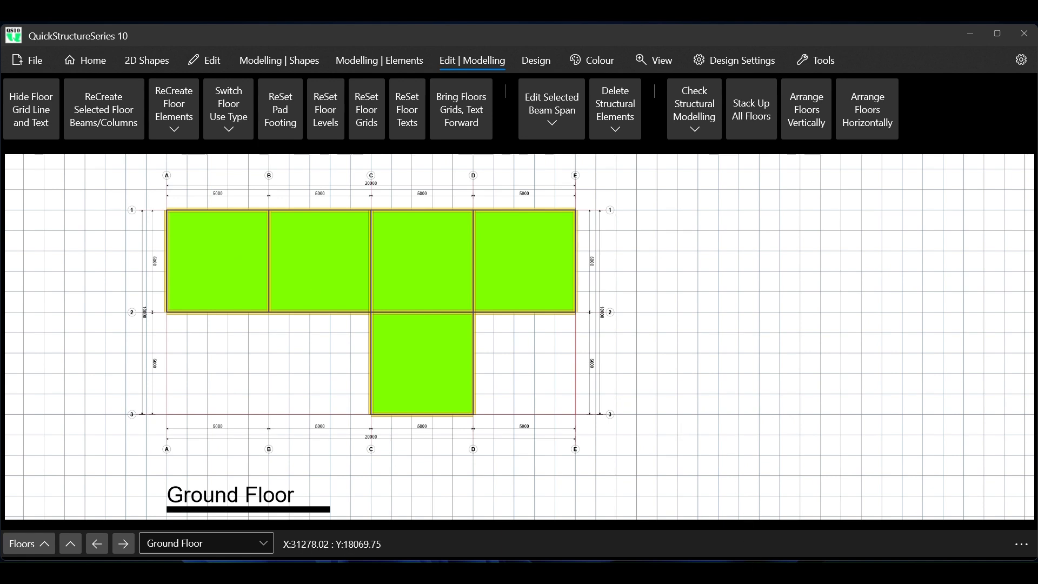
Step: Switch to QuickStructure 9.0, copy selected panel P3 to its bottom side and create new beams/spans
left_click(744, 570)
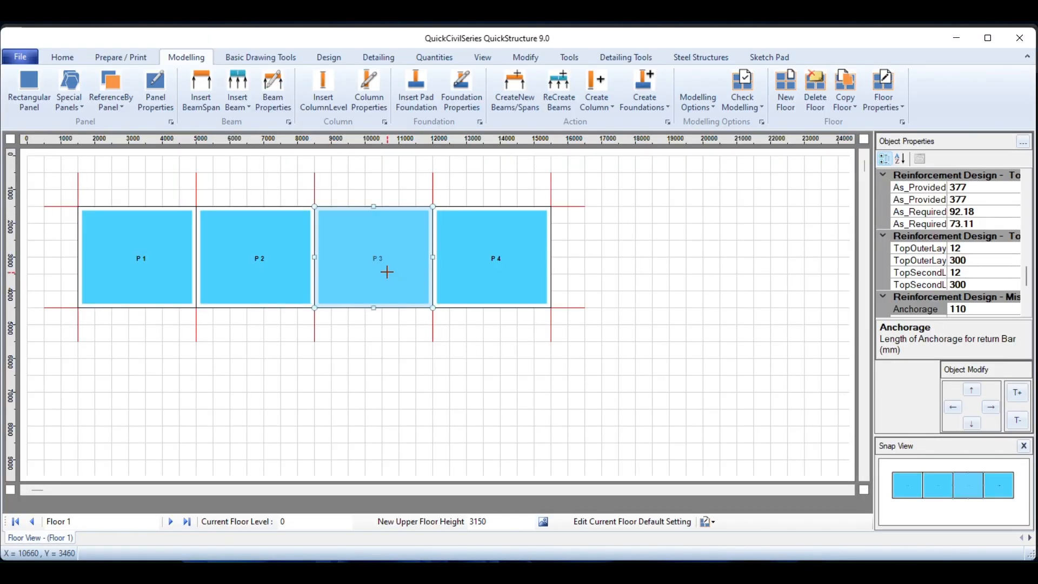
left_click(113, 107)
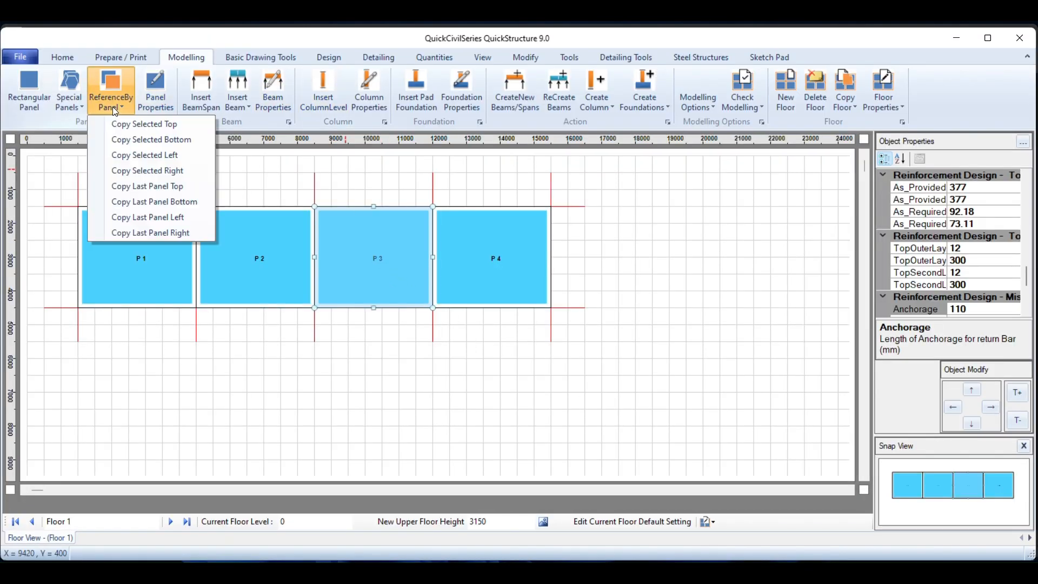
left_click(151, 141)
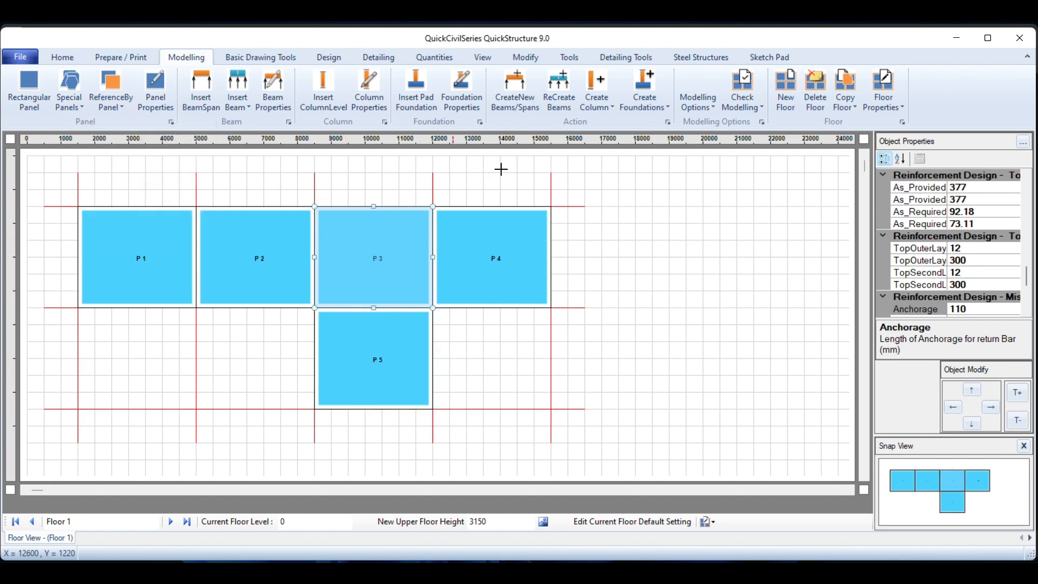
left_click(514, 96)
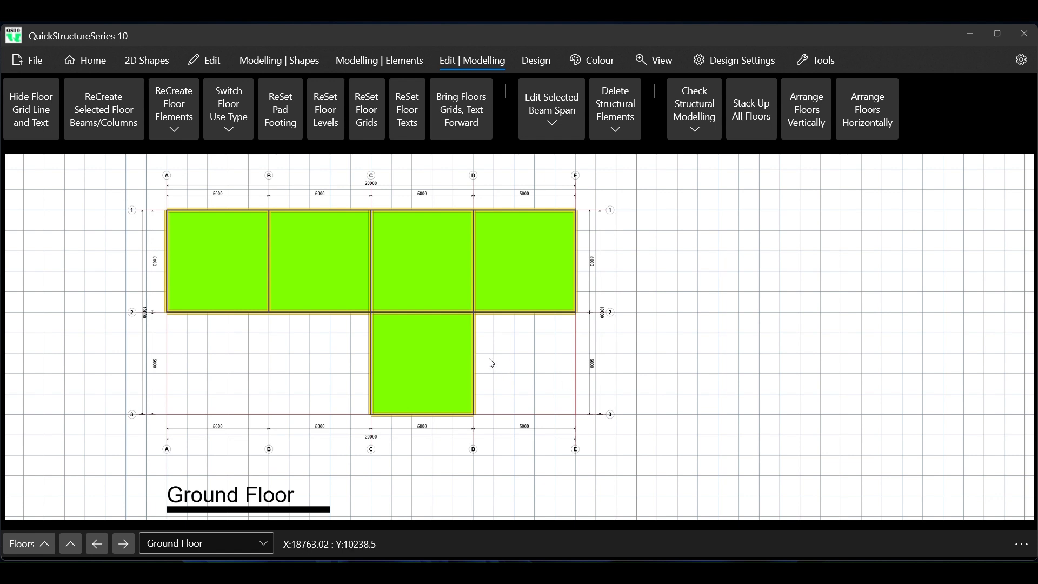
Step: Add a new single panel upper floor above the ground floor in QuickStructureSeries 10
left_click(378, 61)
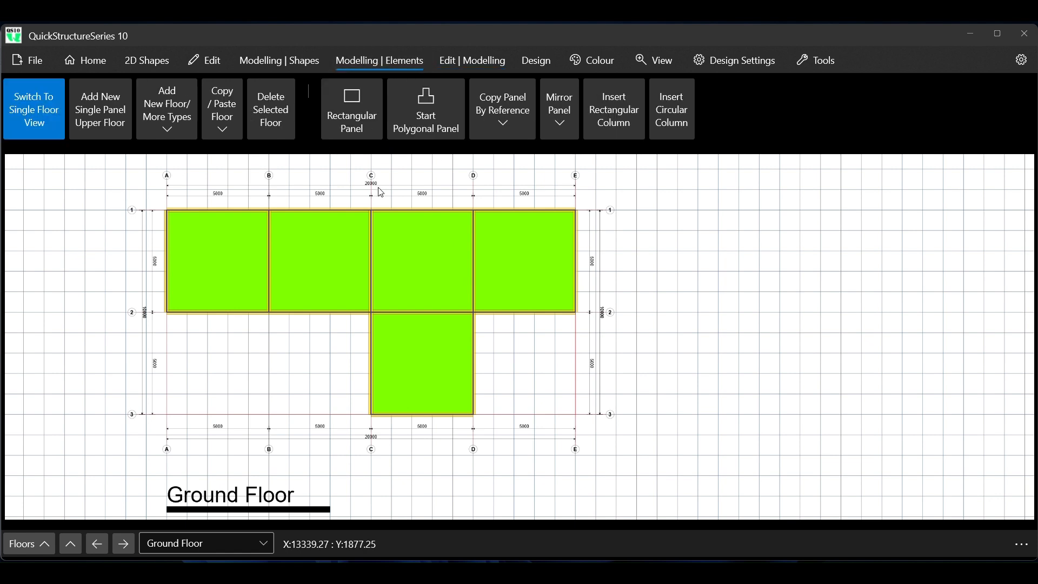
left_click(226, 131)
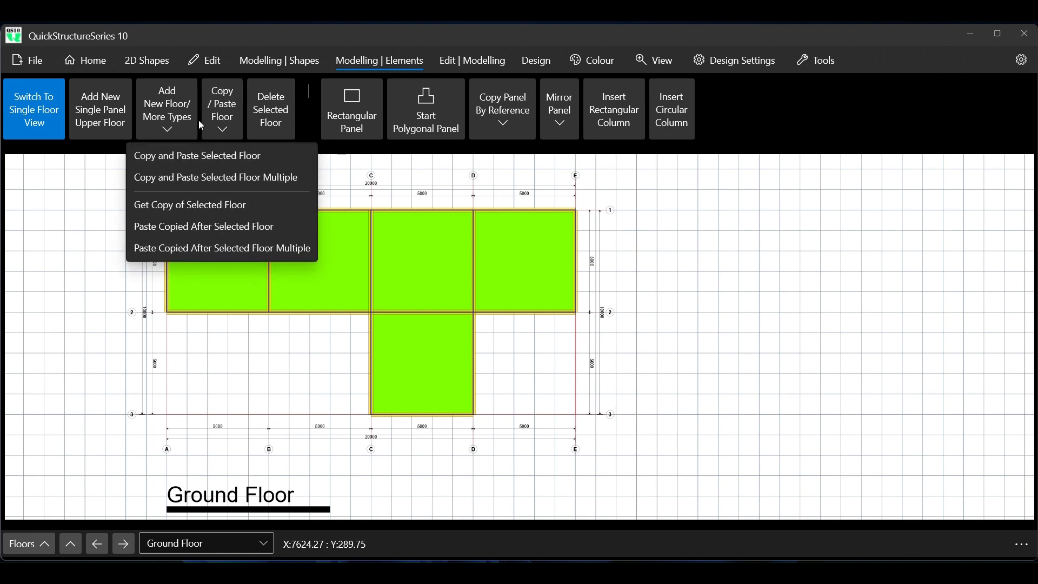
left_click(163, 128)
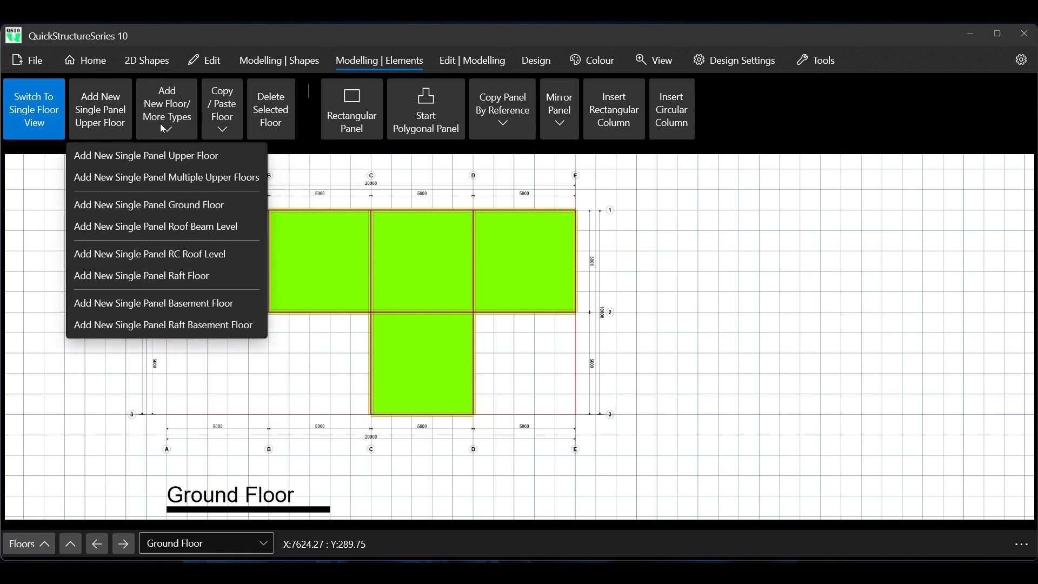
left_click(233, 116)
left_click(234, 116)
left_click(233, 116)
left_click(154, 130)
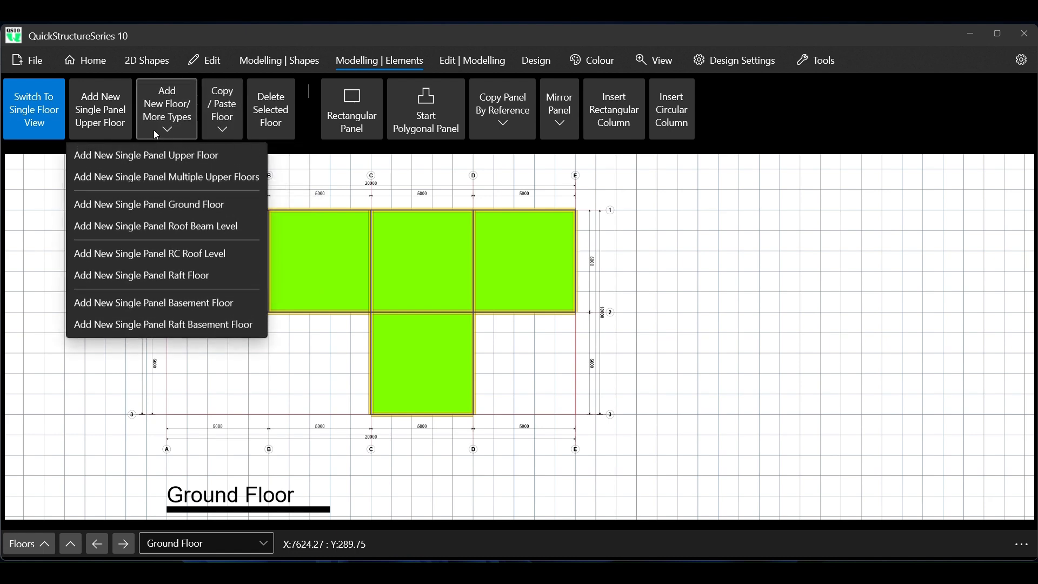
left_click(89, 120)
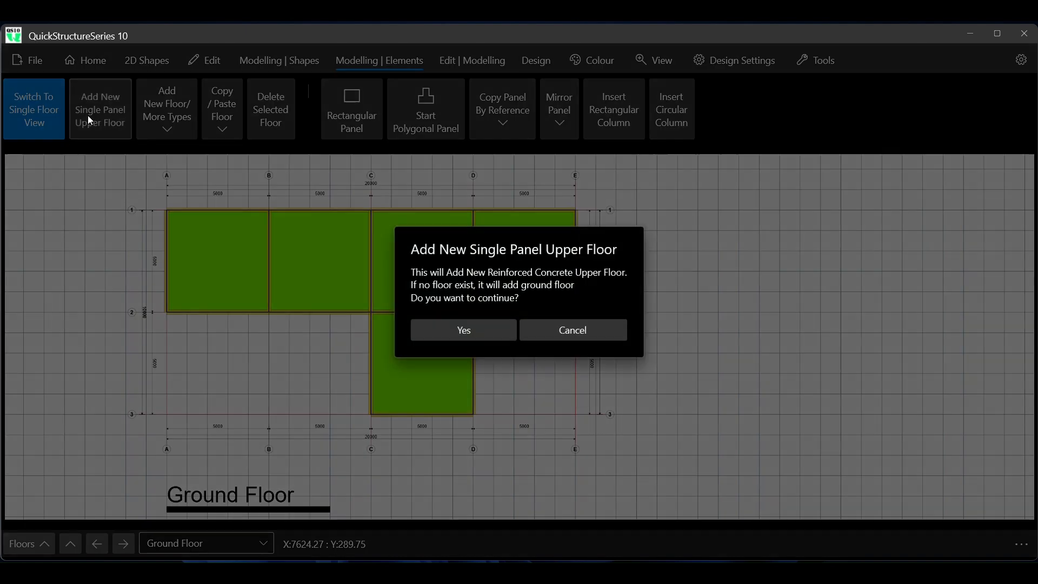
left_click(441, 327)
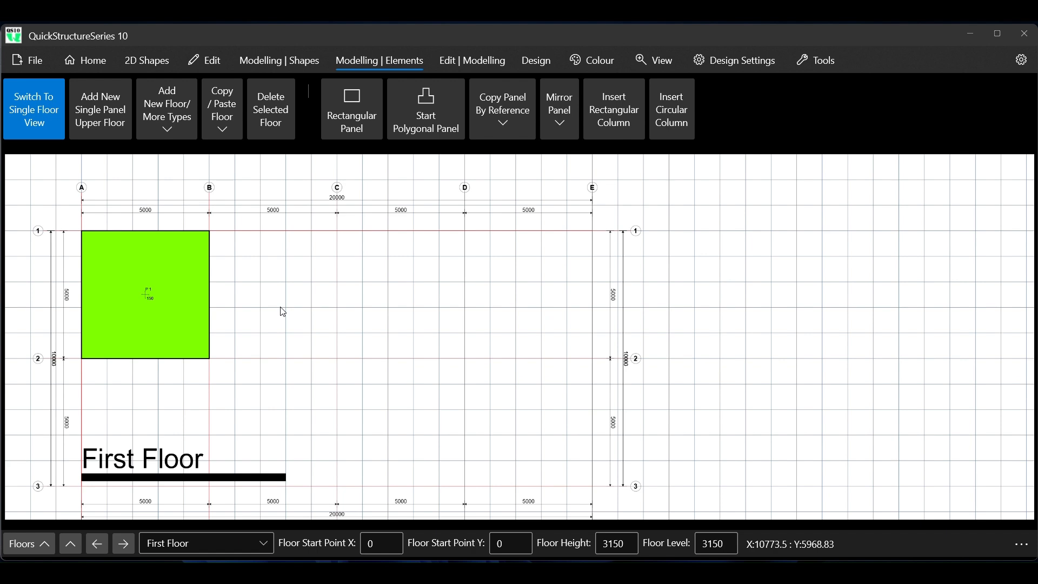
Step: Draw two 5000 by 5000 rectangular panels on the first floor, between grids B–C and C–D along rows 1–2
left_click(353, 116)
left_click(209, 230)
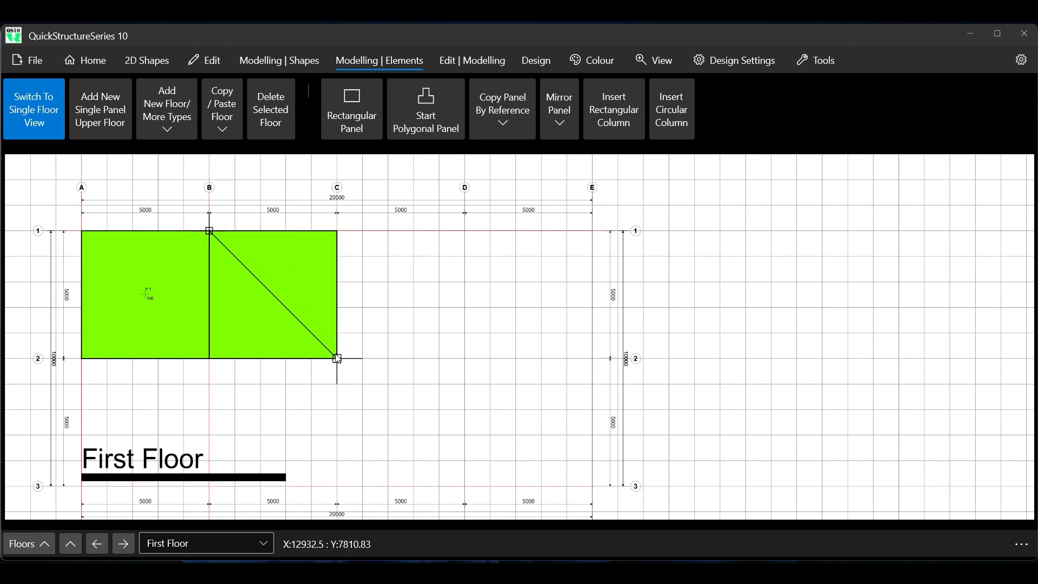
left_click(337, 359)
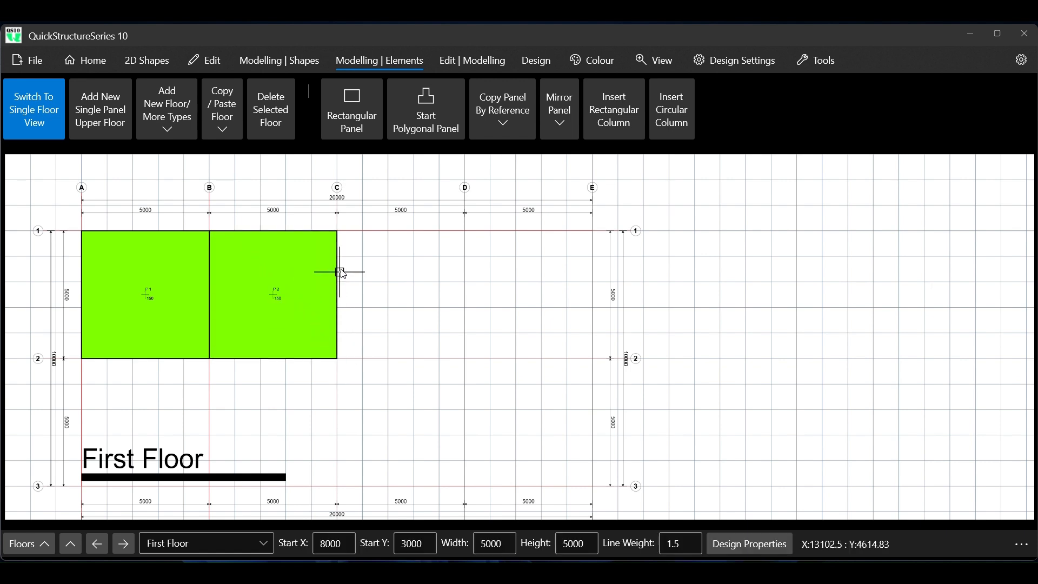
left_click(337, 231)
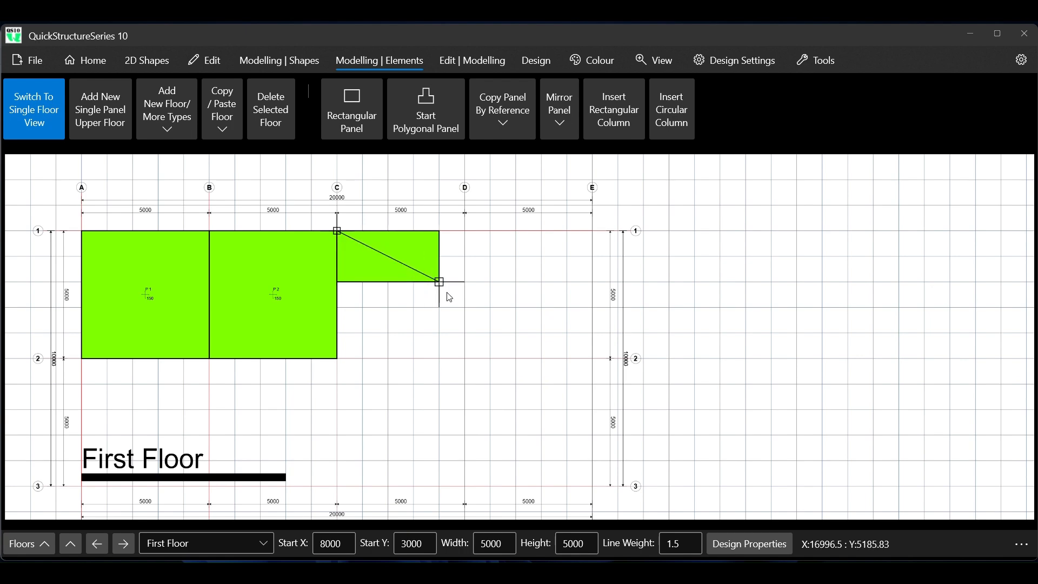
left_click(465, 358)
Step: Draw a 5000 by 5000 rectangular panel between grids D–E and rows 1–2, ending the panel command
scroll(401, 290, "up", 2)
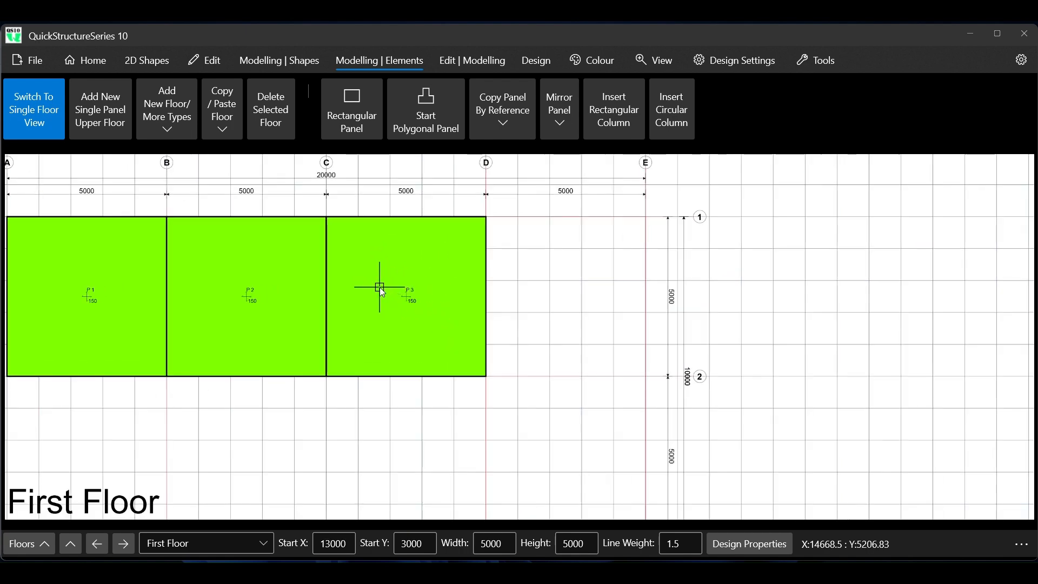
scroll(382, 290, "up", 2)
scroll(424, 292, "down", 2)
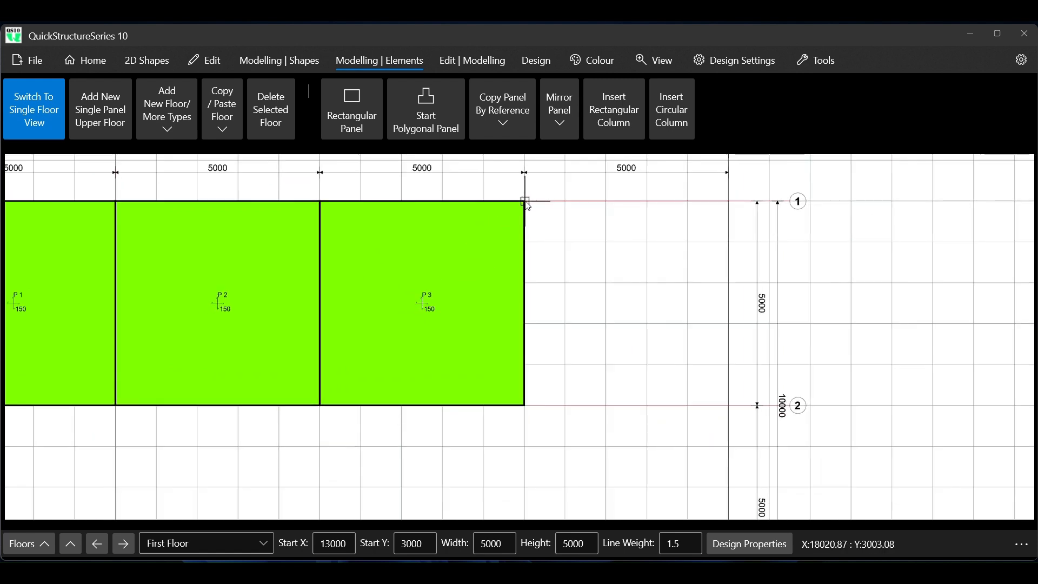
left_click(525, 202)
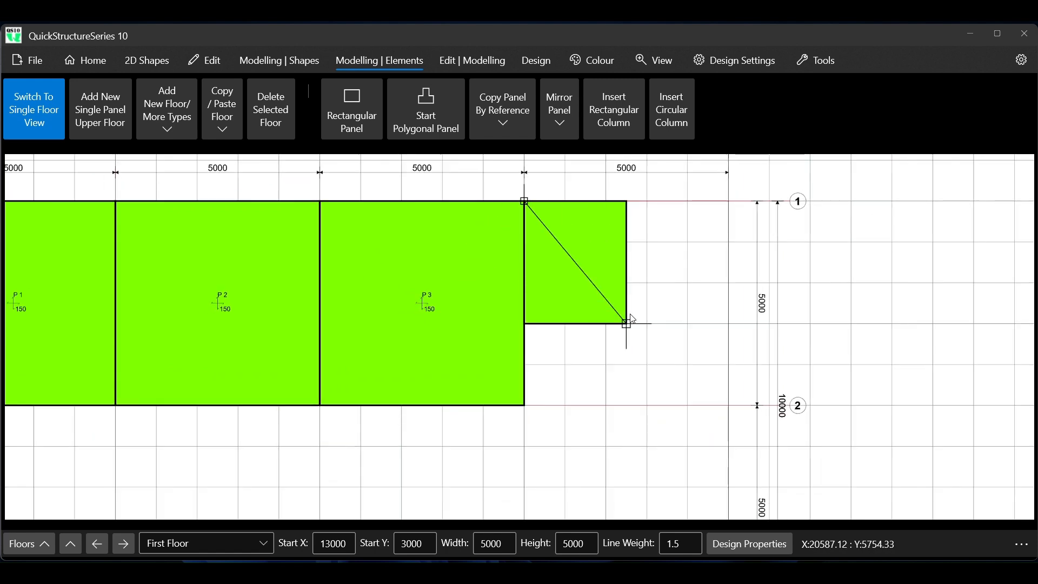
left_click(728, 404)
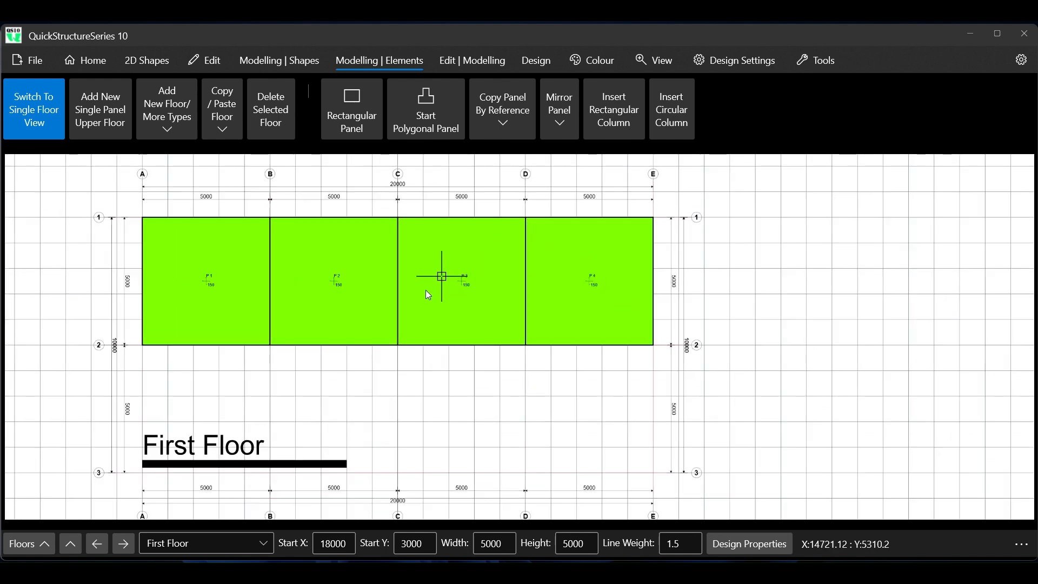
scroll(339, 258, "down", 1)
scroll(308, 371, "up", 1)
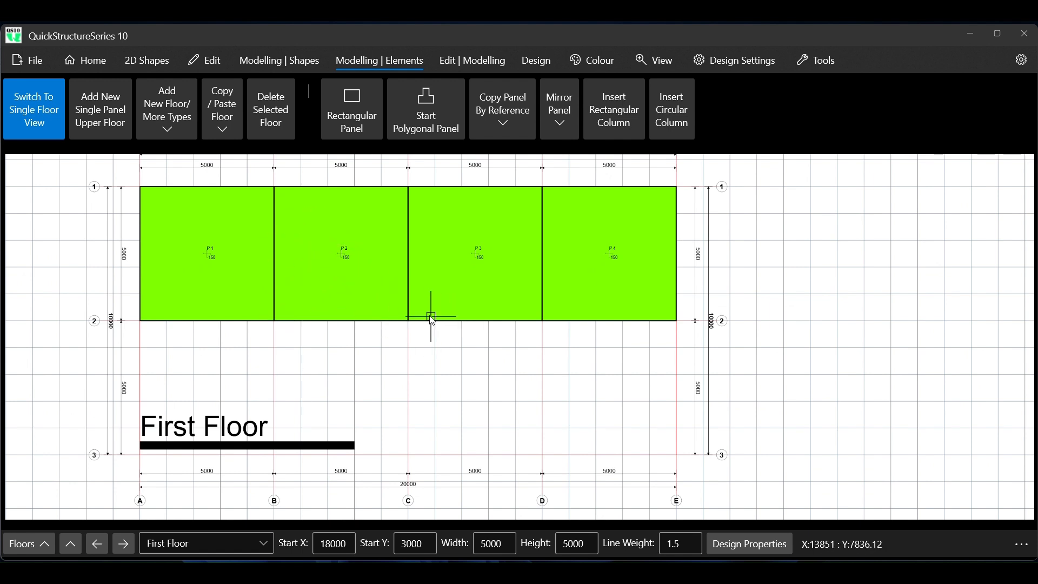
right_click(450, 265)
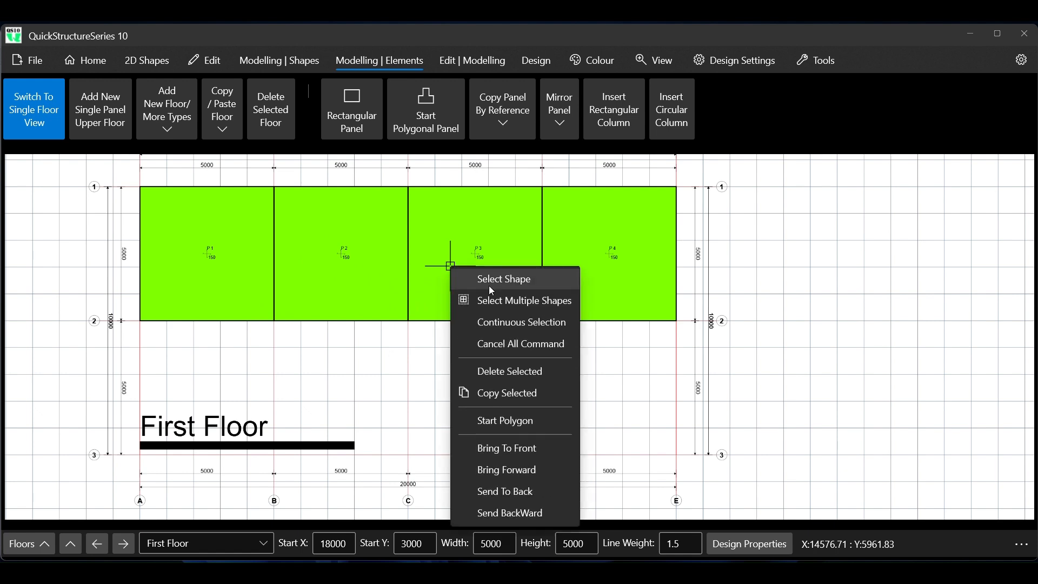
left_click(508, 346)
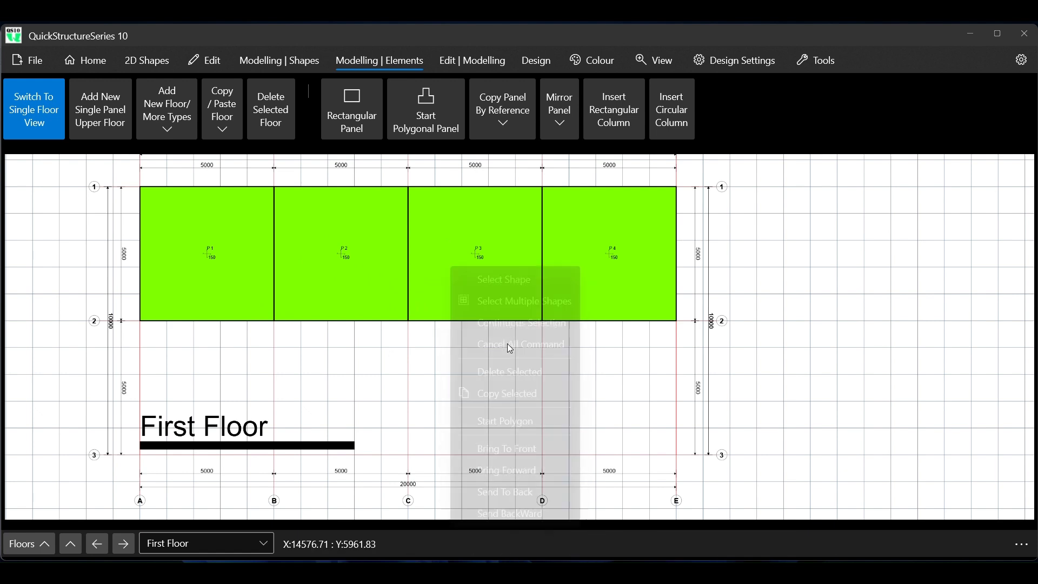
Step: Select first floor panel P3 and quick-copy it to its bottom side
right_click(466, 225)
left_click(479, 234)
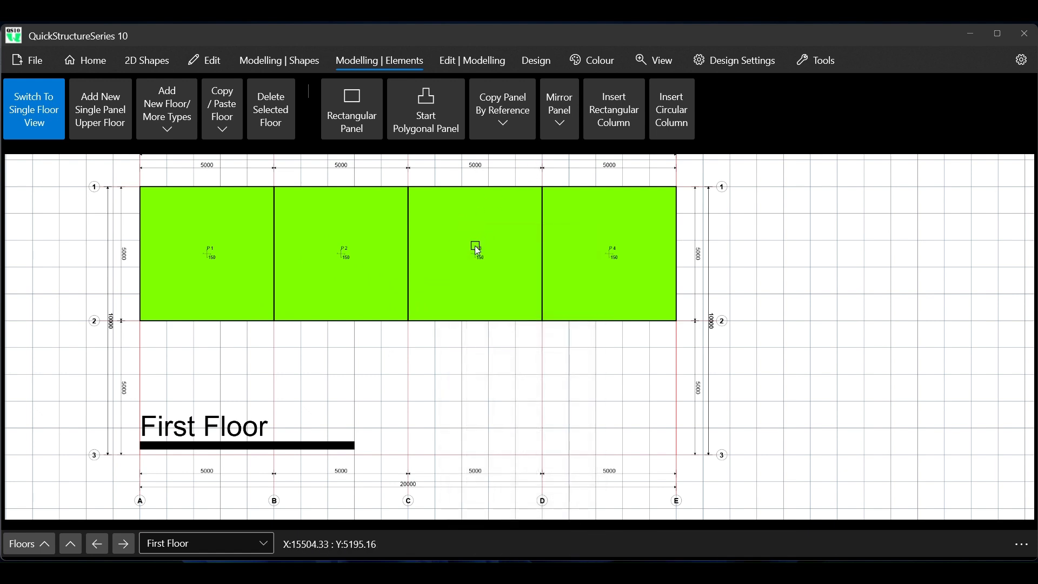
left_click(478, 249)
left_click(511, 112)
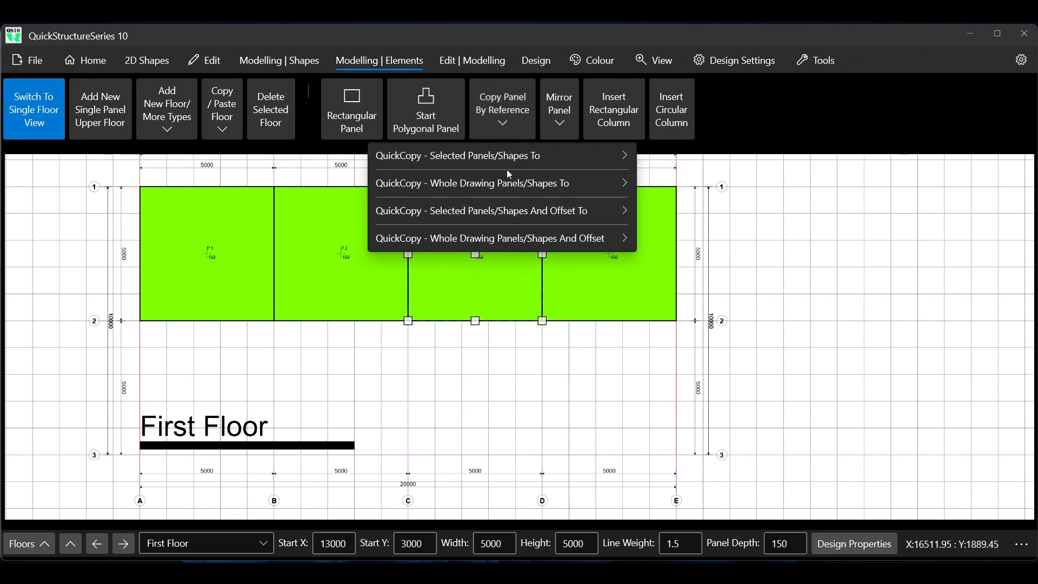
mouse_move(510, 155)
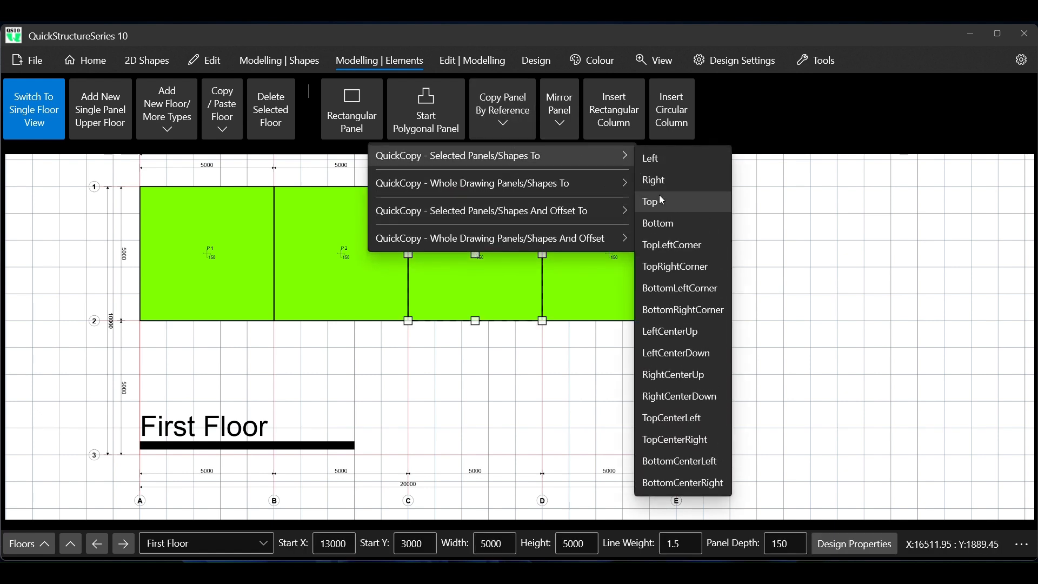
left_click(663, 222)
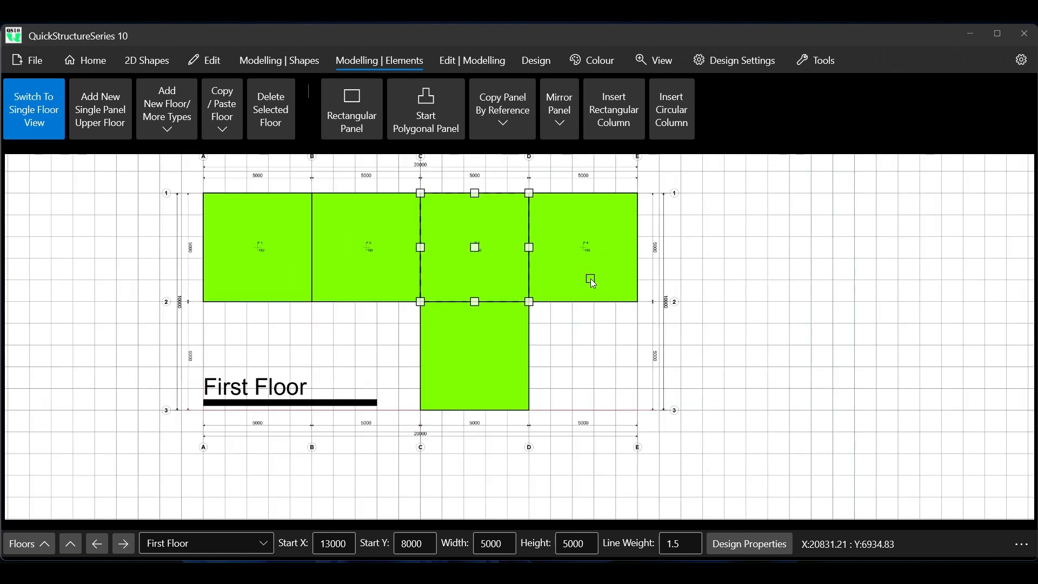
Step: Cancel the active panel command and recreate the beams and columns of the first floor
left_click(498, 69)
right_click(697, 227)
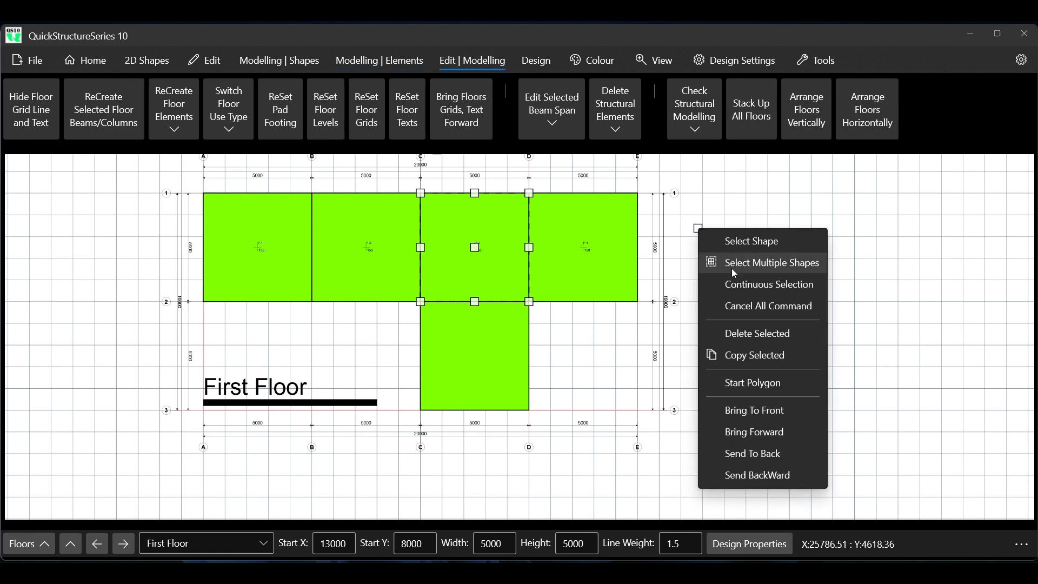
left_click(766, 307)
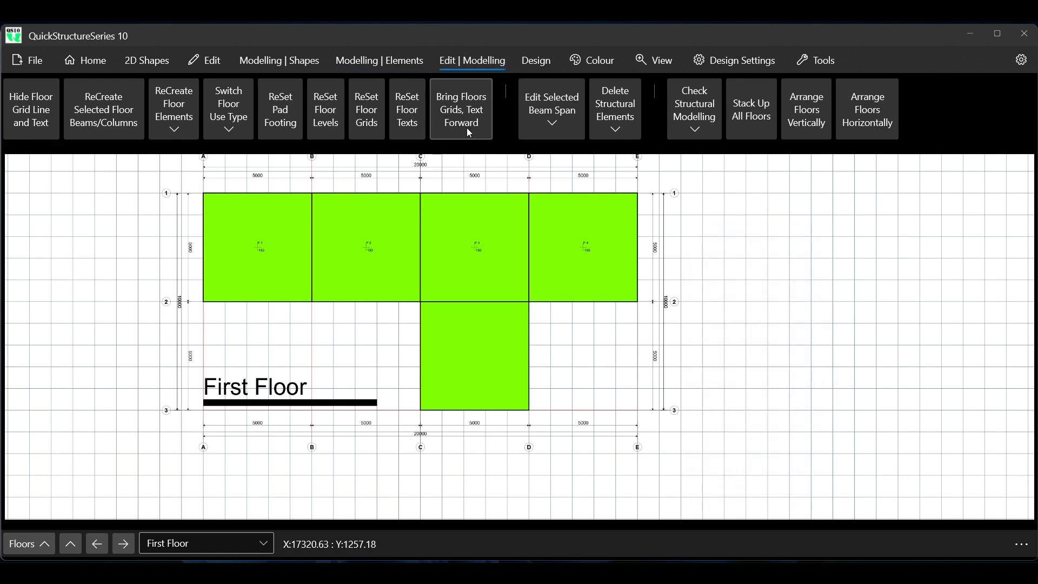
left_click(102, 112)
left_click(443, 328)
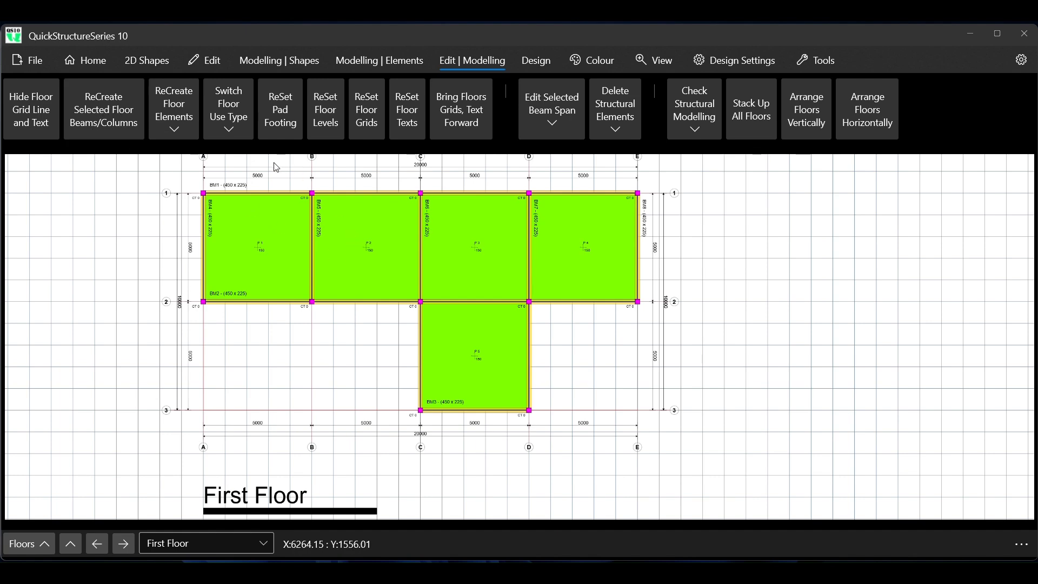
scroll(279, 180, "up", 3)
scroll(457, 300, "down", 5)
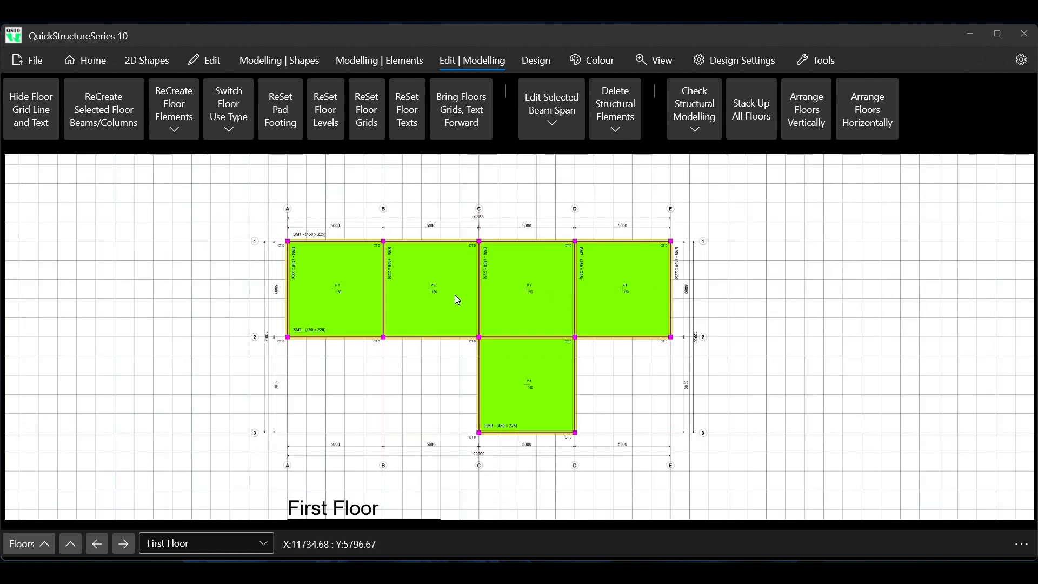
scroll(449, 296, "down", 2)
scroll(534, 393, "up", 2)
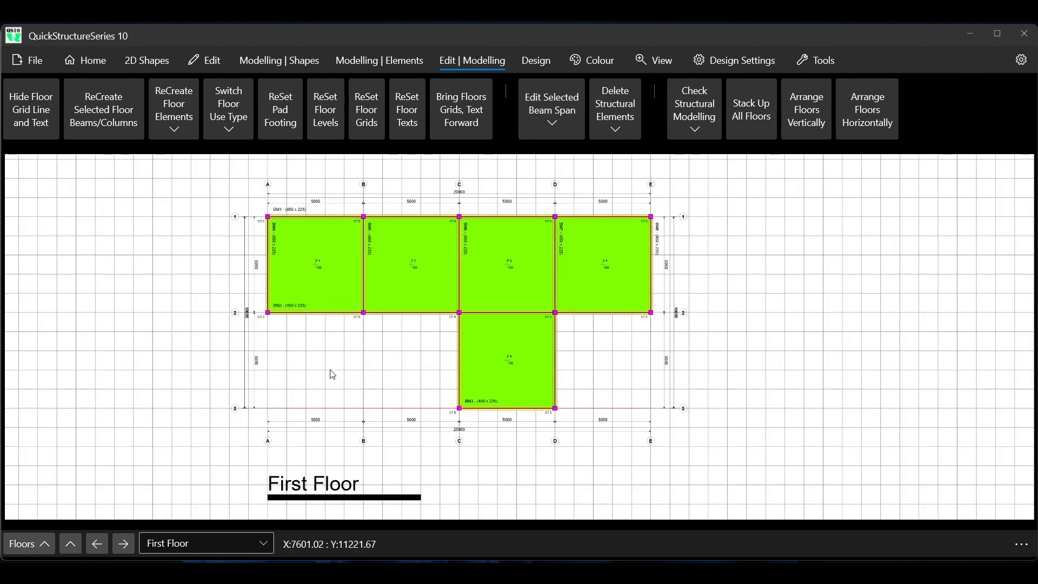
scroll(290, 365, "down", 2)
scroll(463, 417, "up", 1)
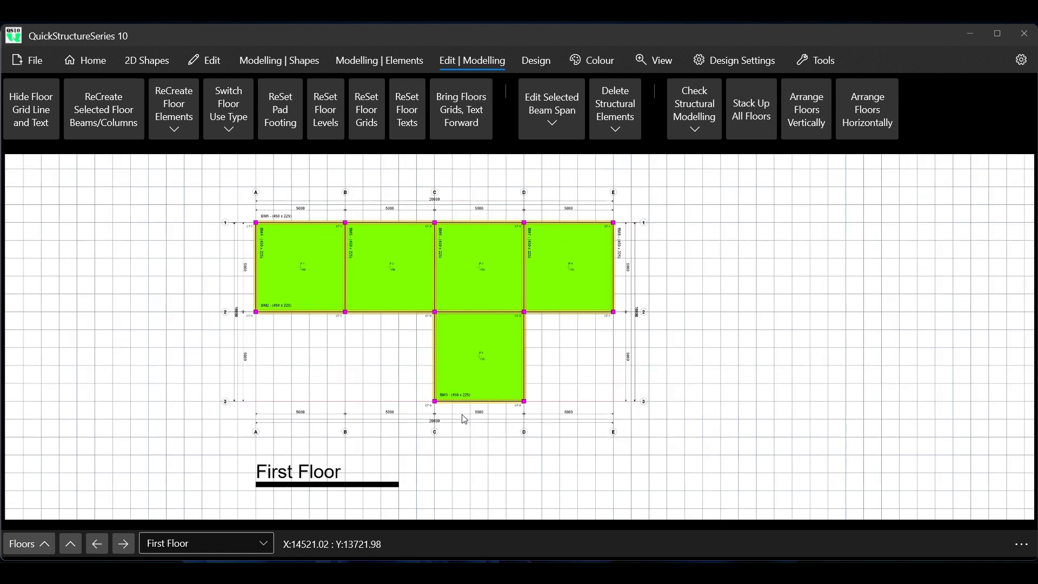
Step: Return from QuickStructure 9.0 to QuickStructureSeries 10 and turn off single floor view to show all floors together
left_click(371, 62)
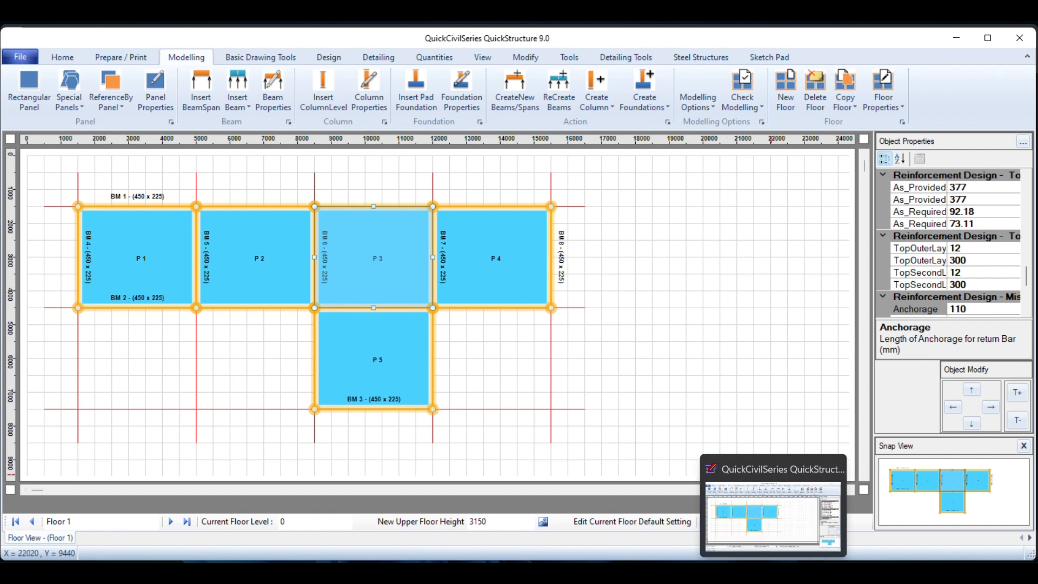
left_click(774, 573)
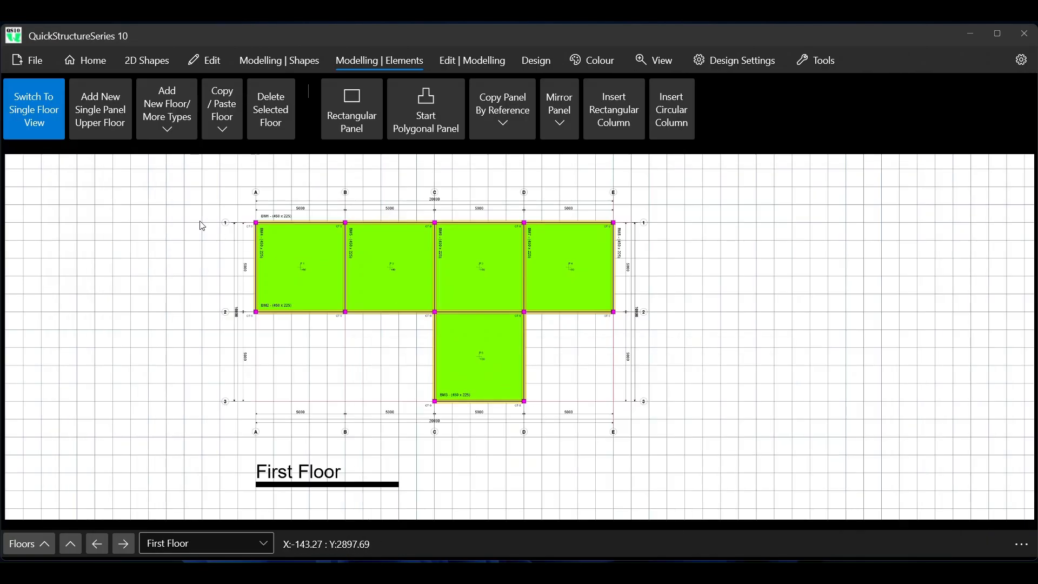
left_click(33, 113)
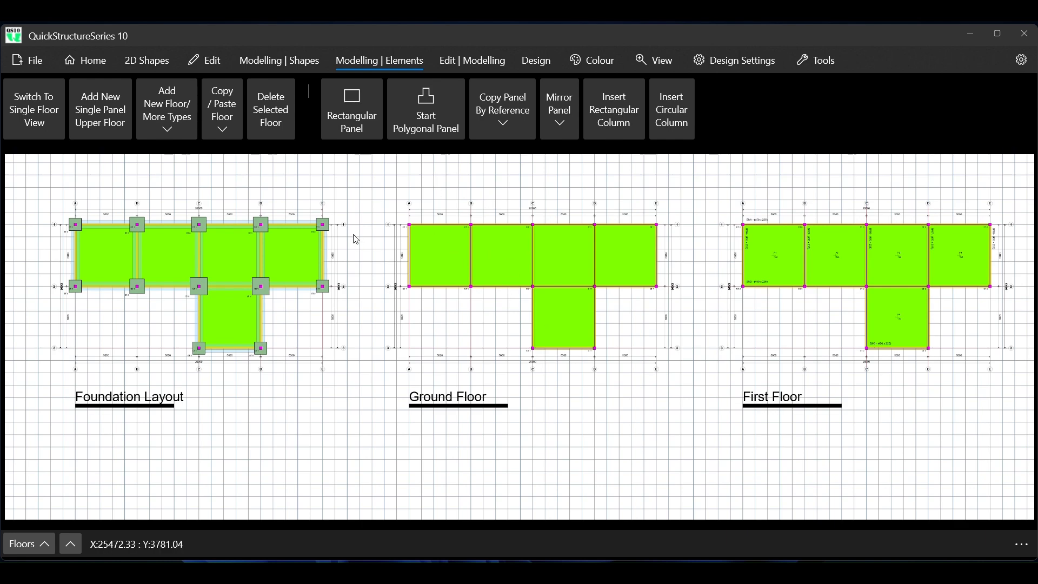
Step: Examine the foundation layout's pad footings, beams and columns alongside the ground floor plan
scroll(184, 241, "up", 5)
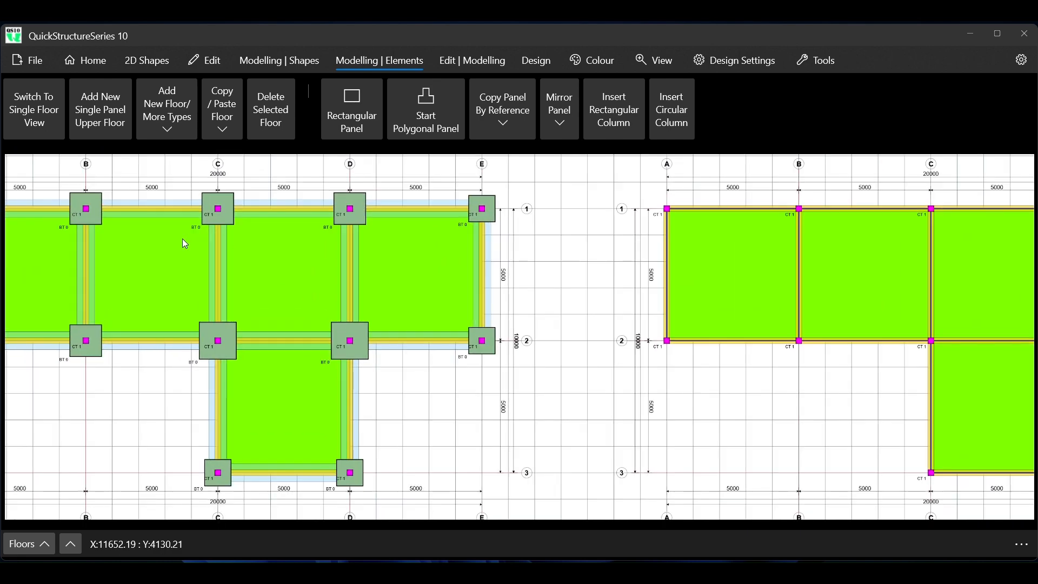
scroll(429, 274, "down", 5)
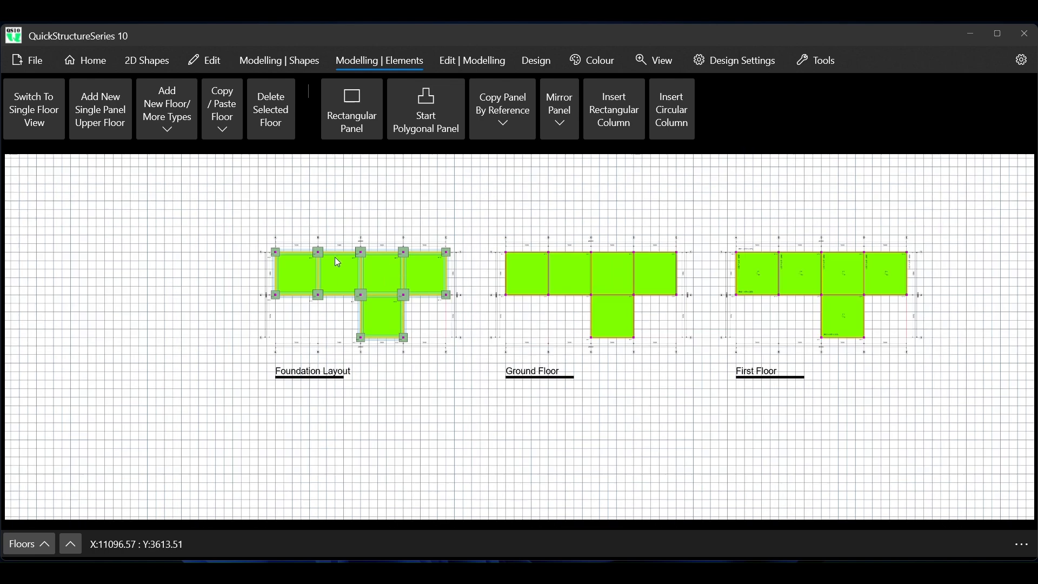
scroll(625, 286, "up", 4)
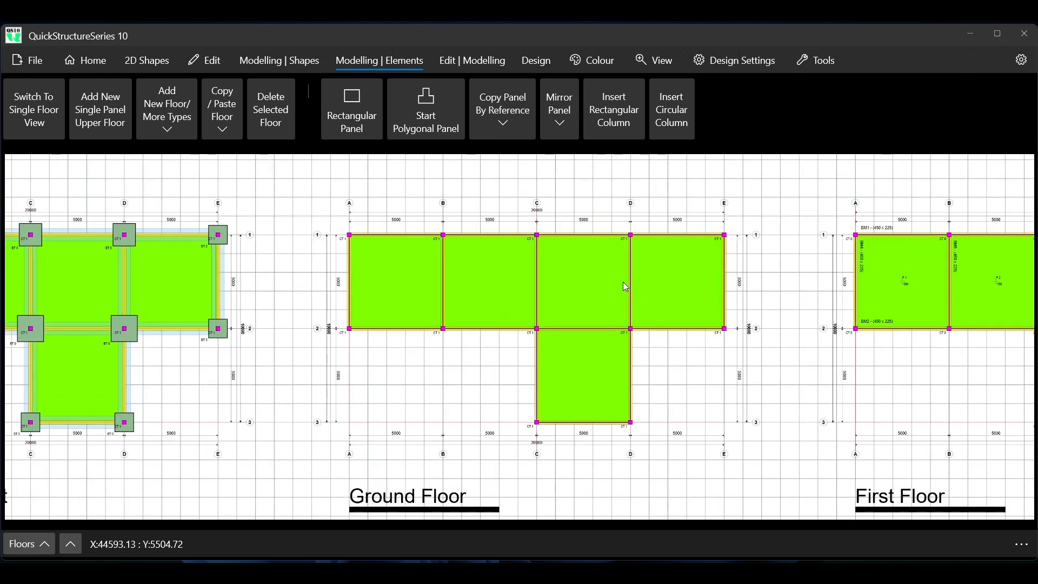
scroll(625, 286, "down", 2)
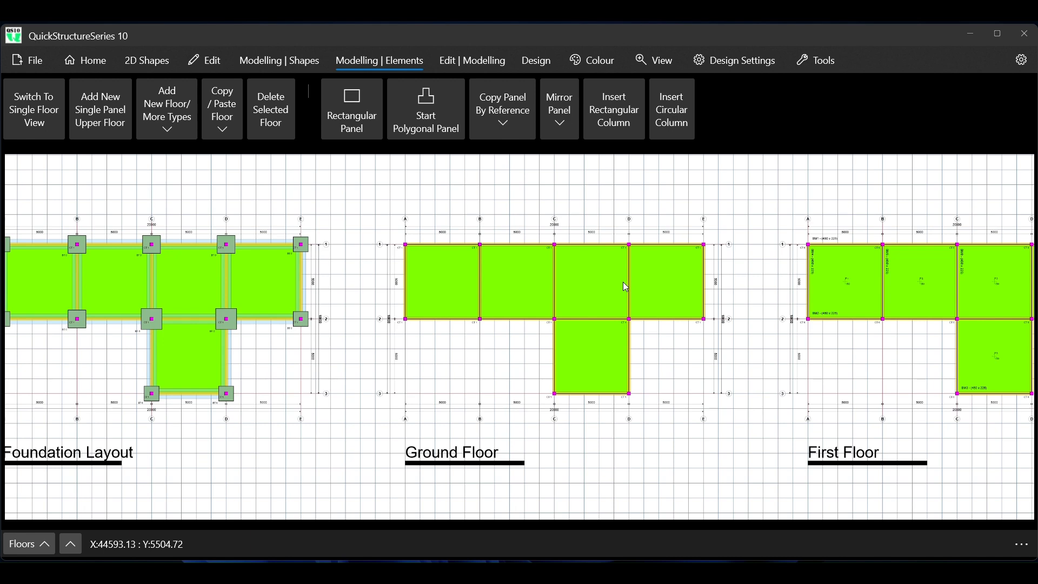
scroll(625, 287, "down", 1)
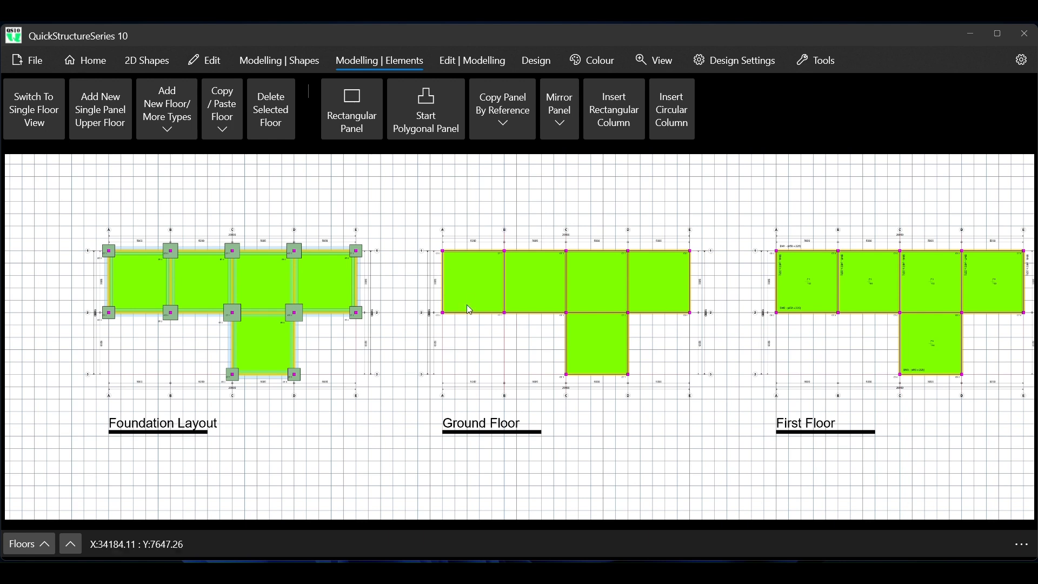
scroll(351, 350, "up", 3)
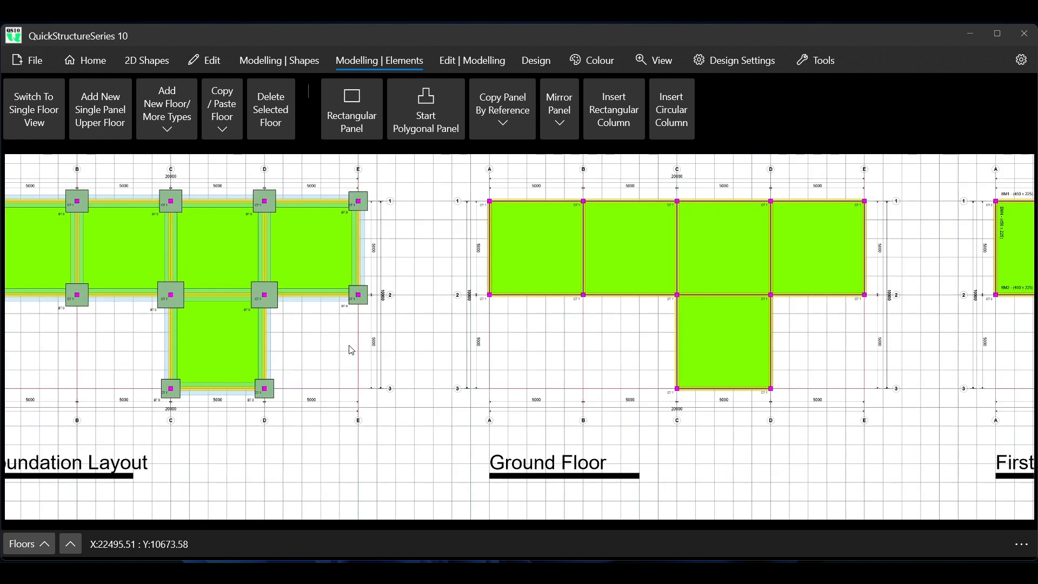
scroll(351, 351, "up", 2)
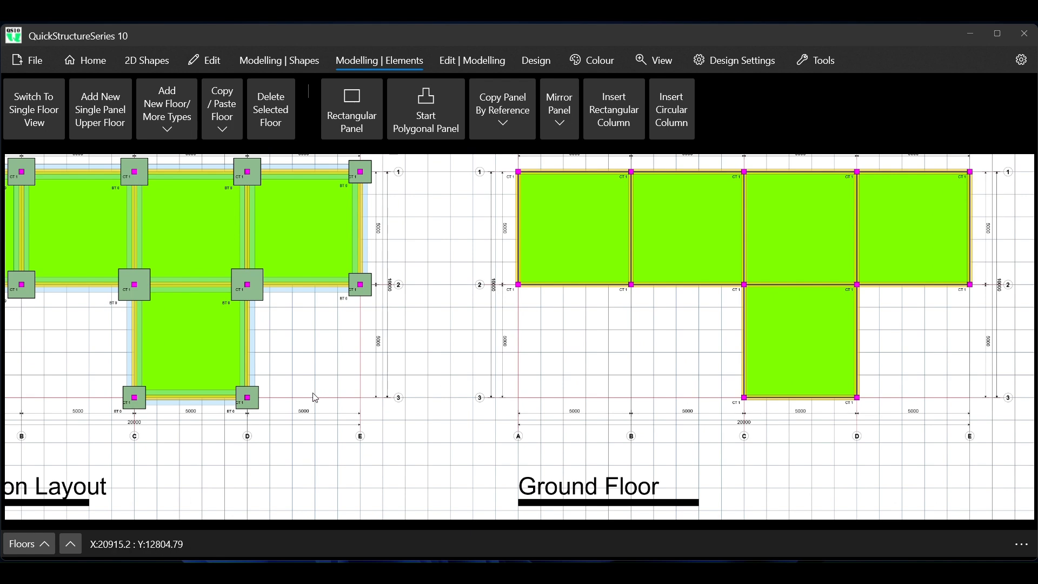
scroll(315, 398, "down", 3)
scroll(315, 397, "up", 1)
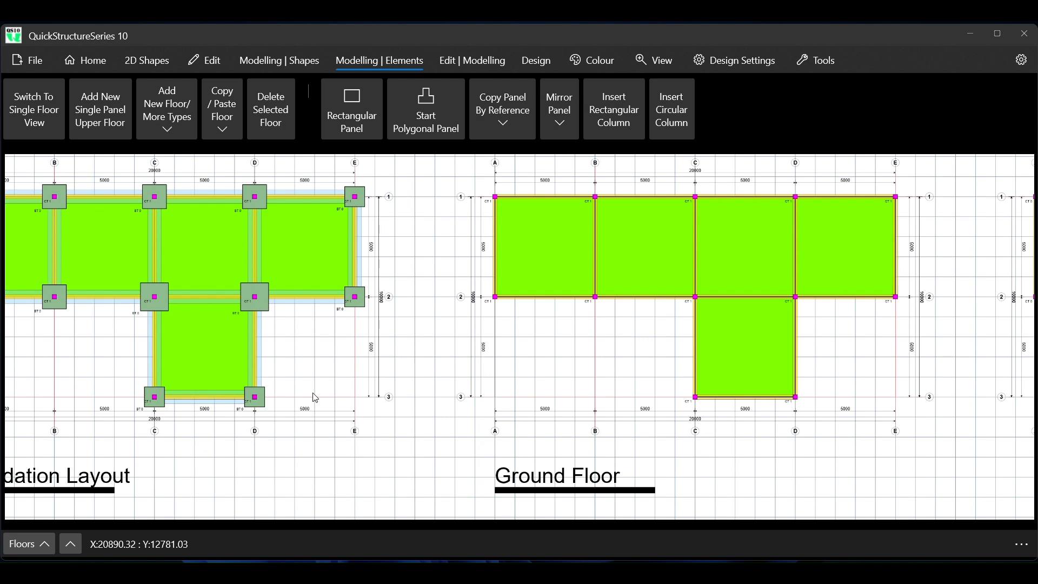
scroll(315, 398, "up", 2)
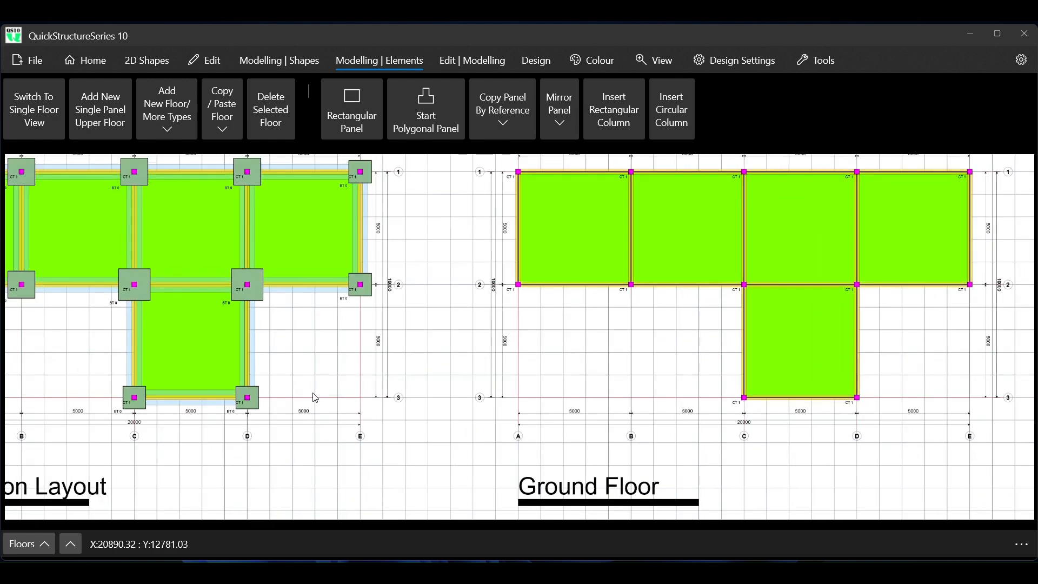
scroll(454, 442, "down", 1)
scroll(454, 442, "up", 1)
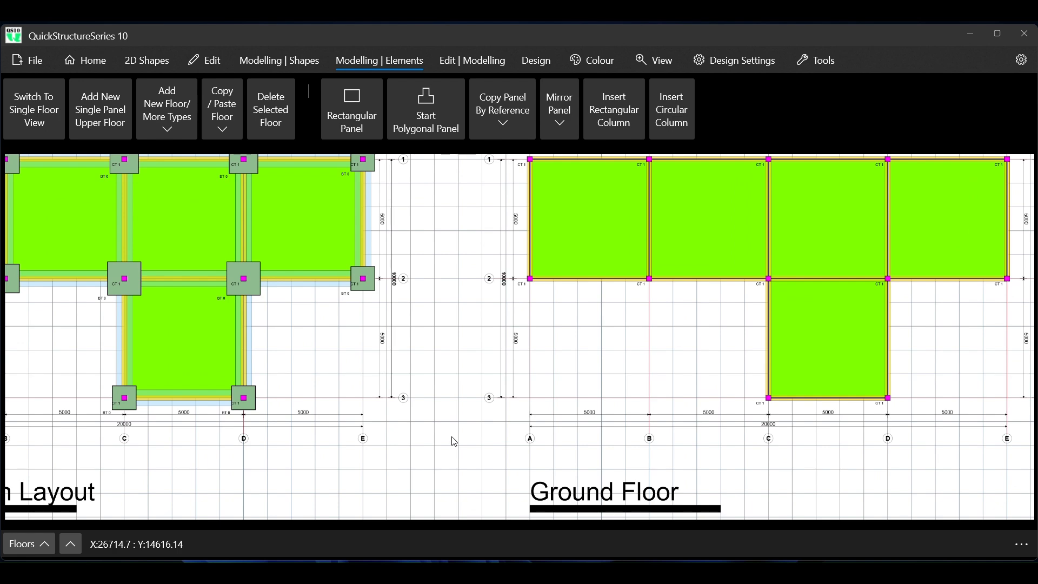
scroll(454, 442, "down", 1)
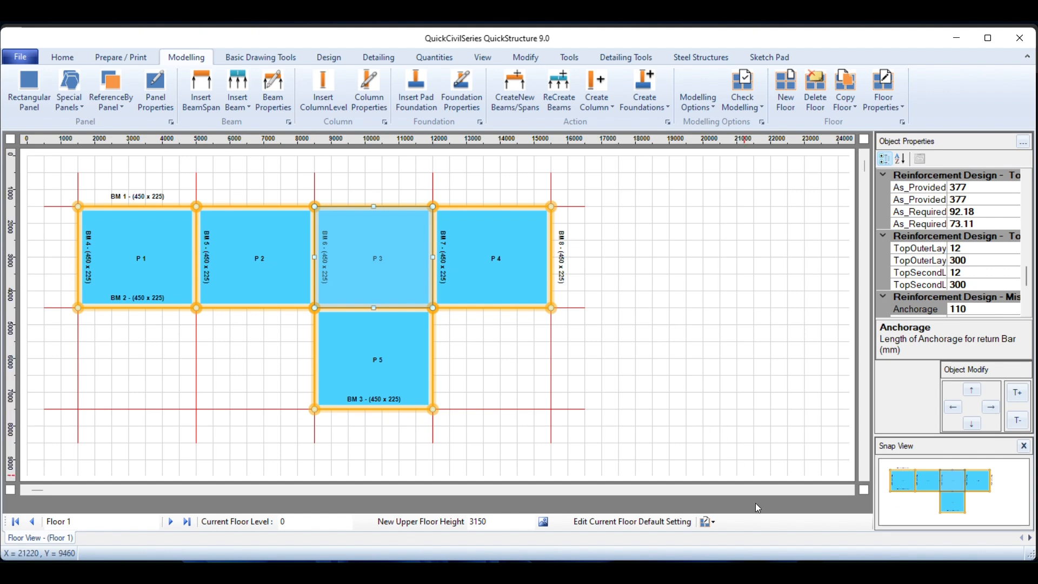
Step: Compare the multi-floor layout in QuickStructureSeries 10 with the Floor 1 model in QuickStructure 9.0, switching between both programs
left_click(774, 572)
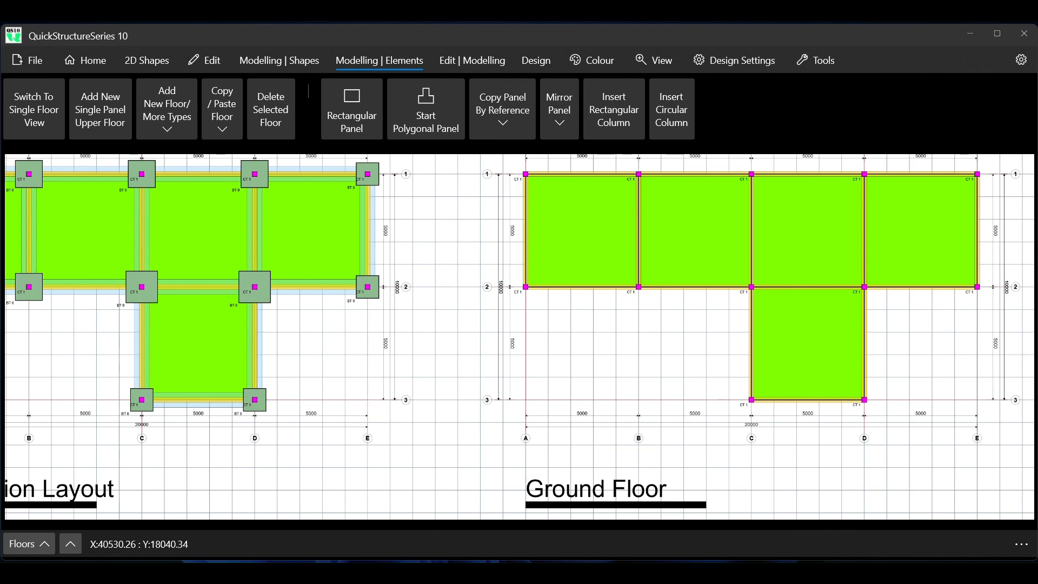
key("alt+Tab")
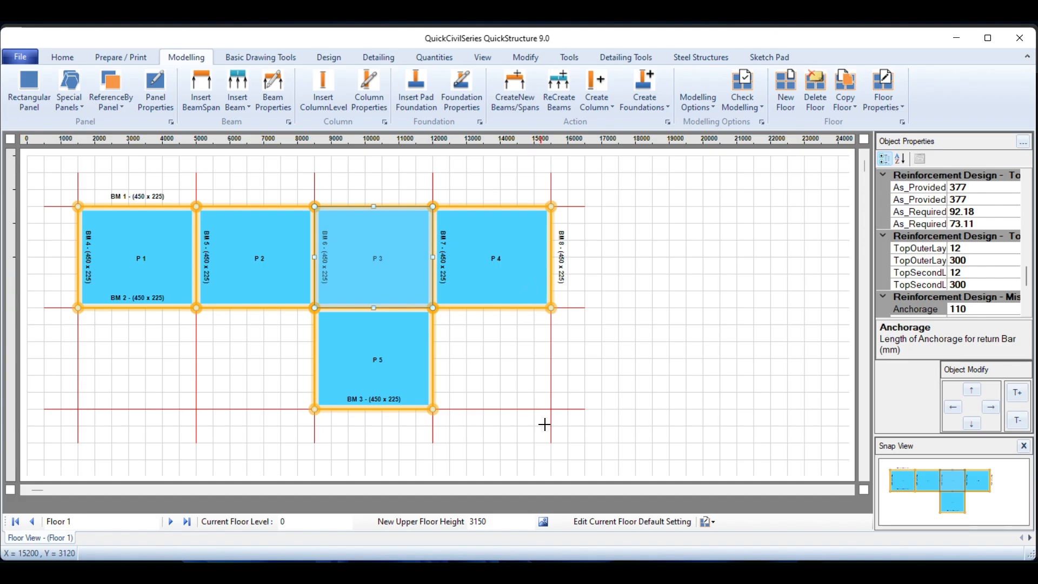
key("alt+Tab")
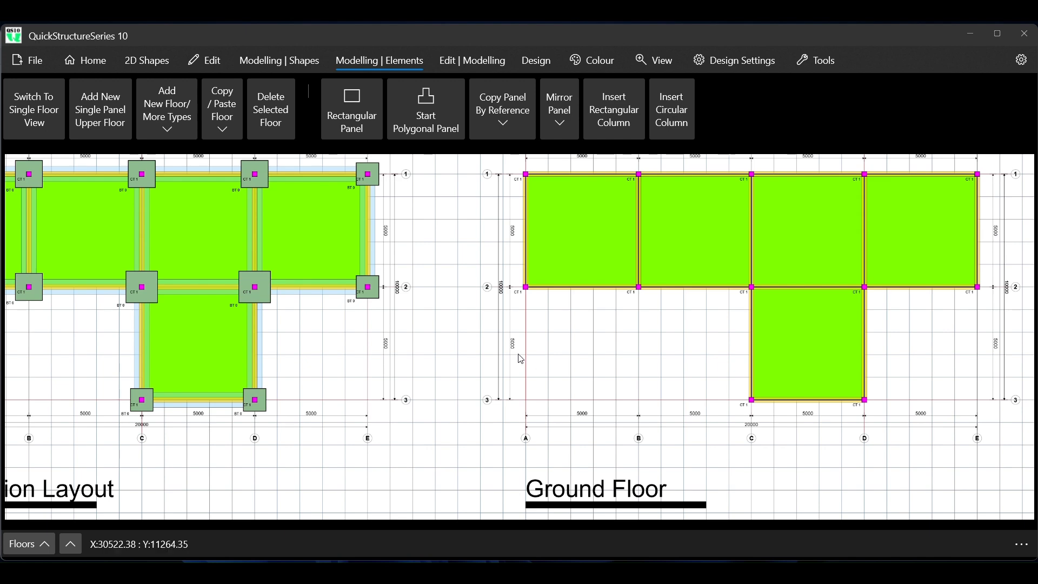
Step: Inspect the foundation layout overall and close up around grids C–E, comparing it with the ground and first floor plans
scroll(393, 290, "down", 3)
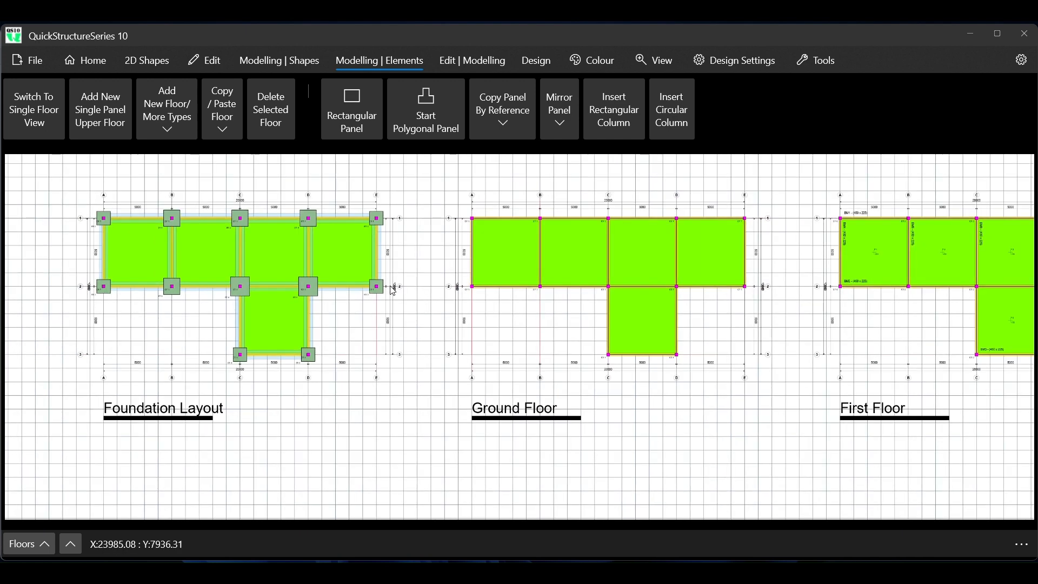
scroll(393, 290, "down", 1)
scroll(393, 291, "up", 5)
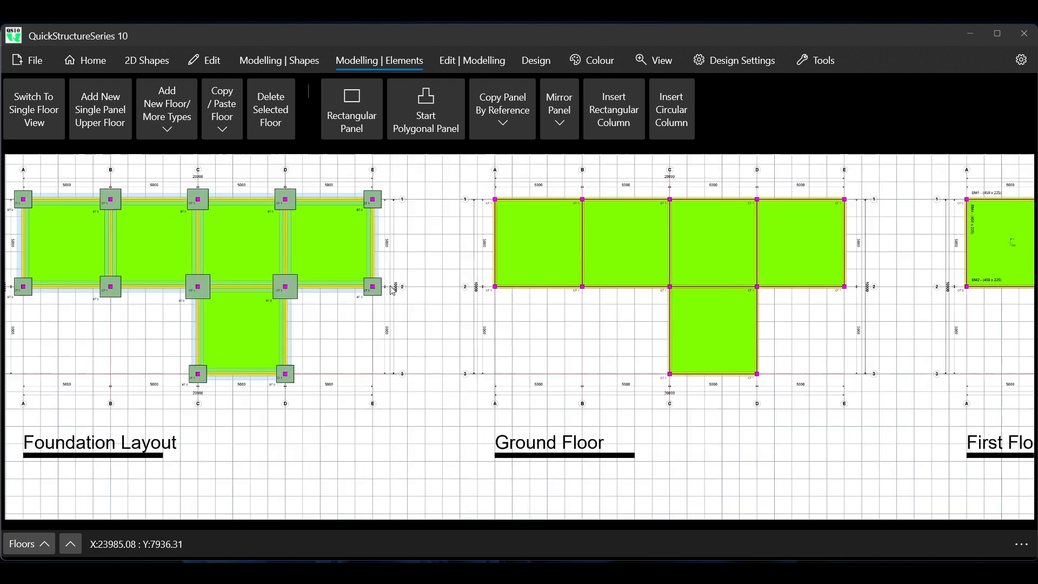
scroll(393, 290, "down", 3)
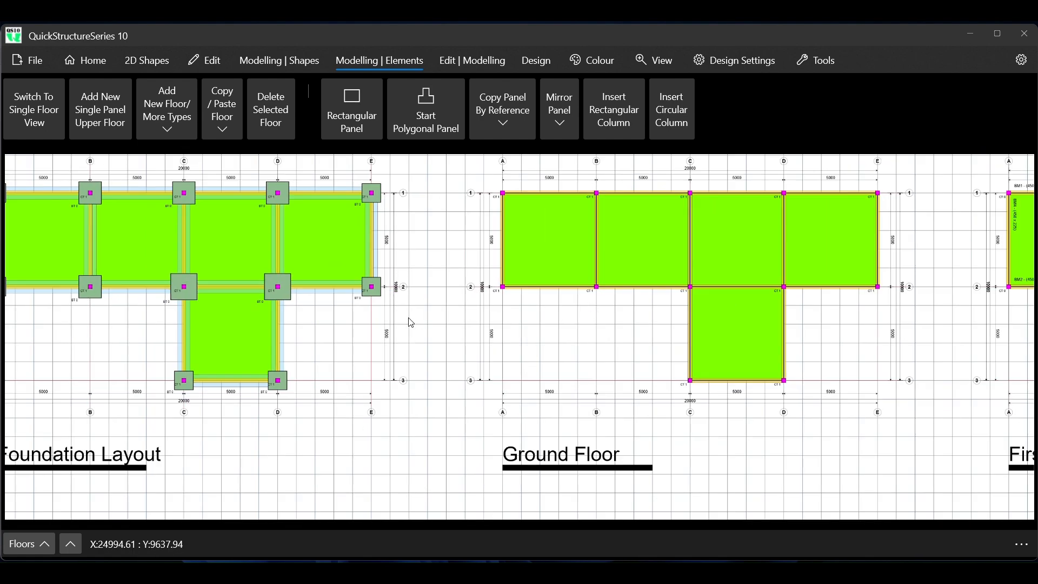
scroll(409, 322, "down", 2)
scroll(411, 323, "up", 2)
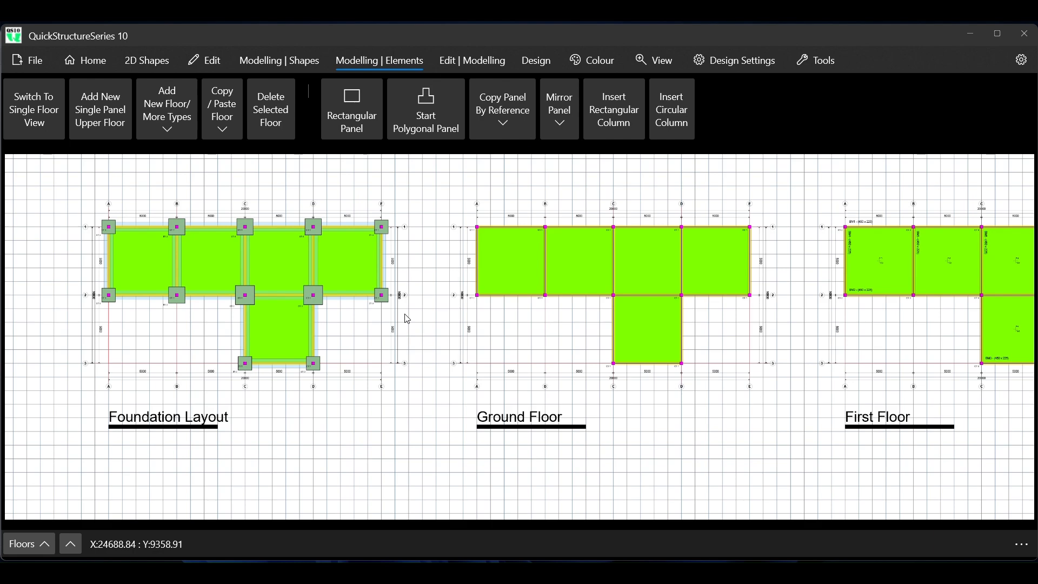
scroll(372, 246, "down", 2)
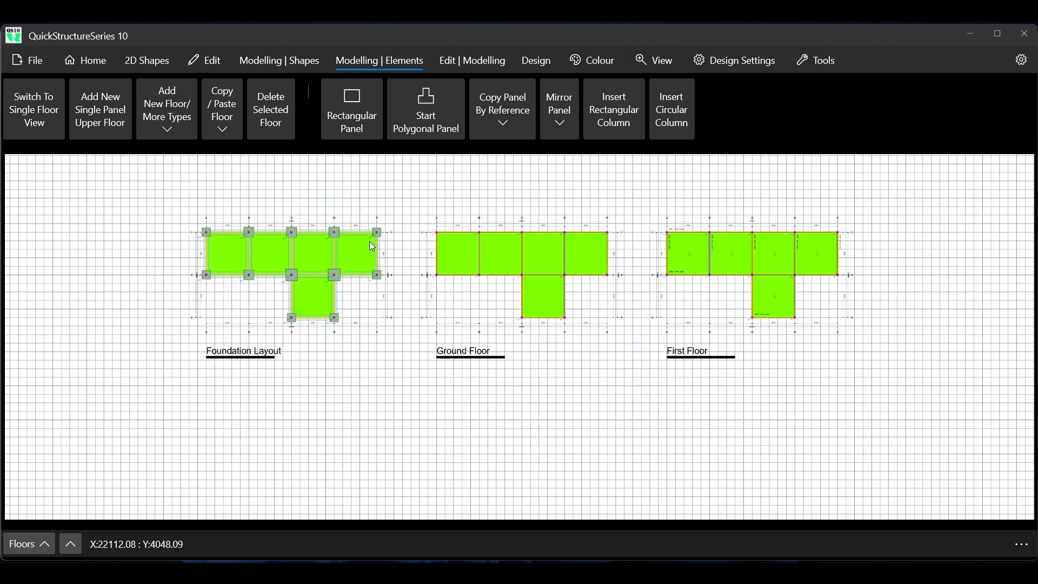
scroll(372, 247, "up", 3)
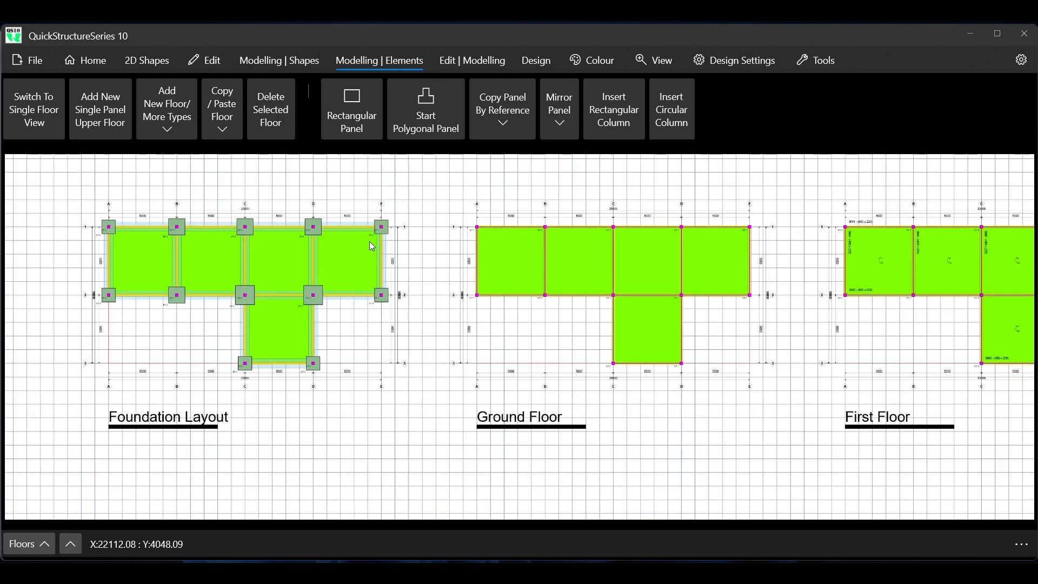
scroll(372, 246, "up", 5)
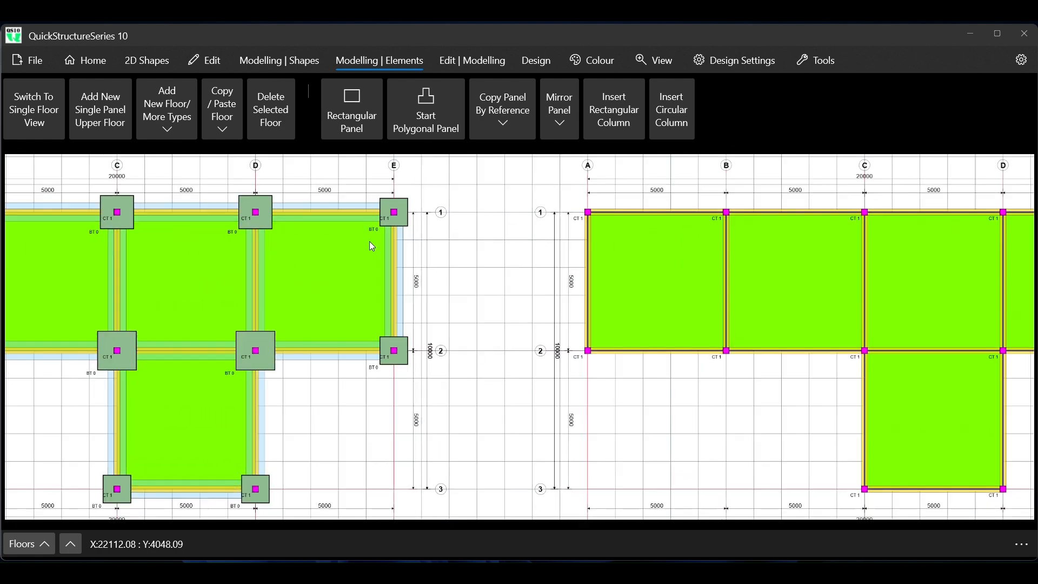
scroll(372, 246, "up", 2)
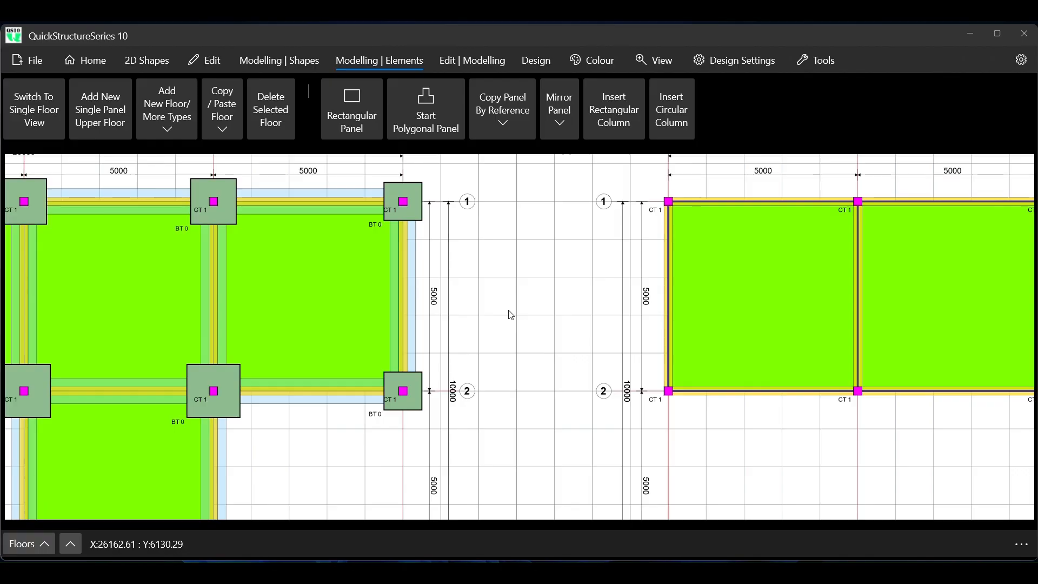
scroll(478, 291, "down", 3)
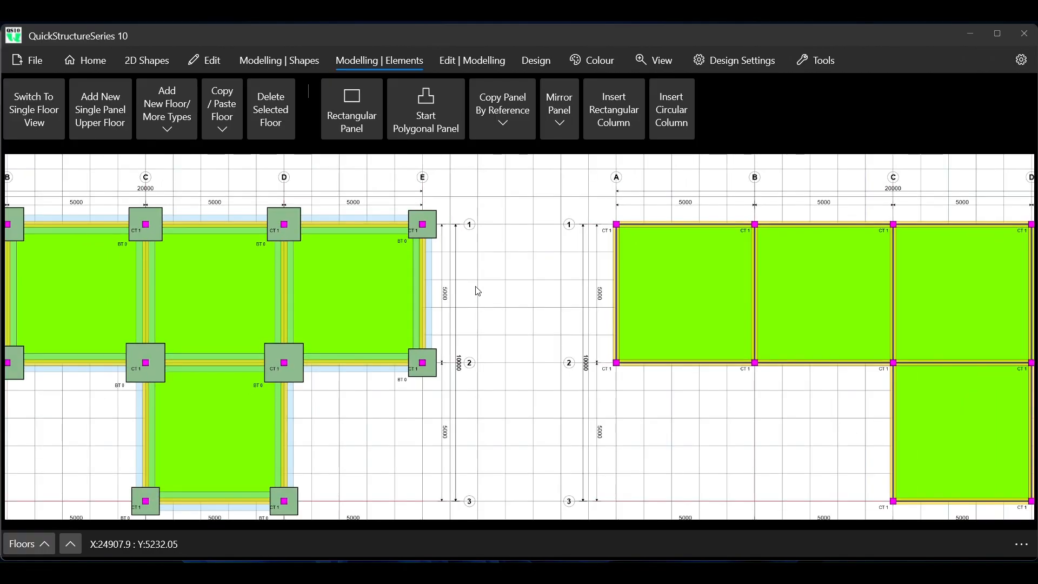
scroll(478, 291, "down", 2)
scroll(478, 291, "down", 1)
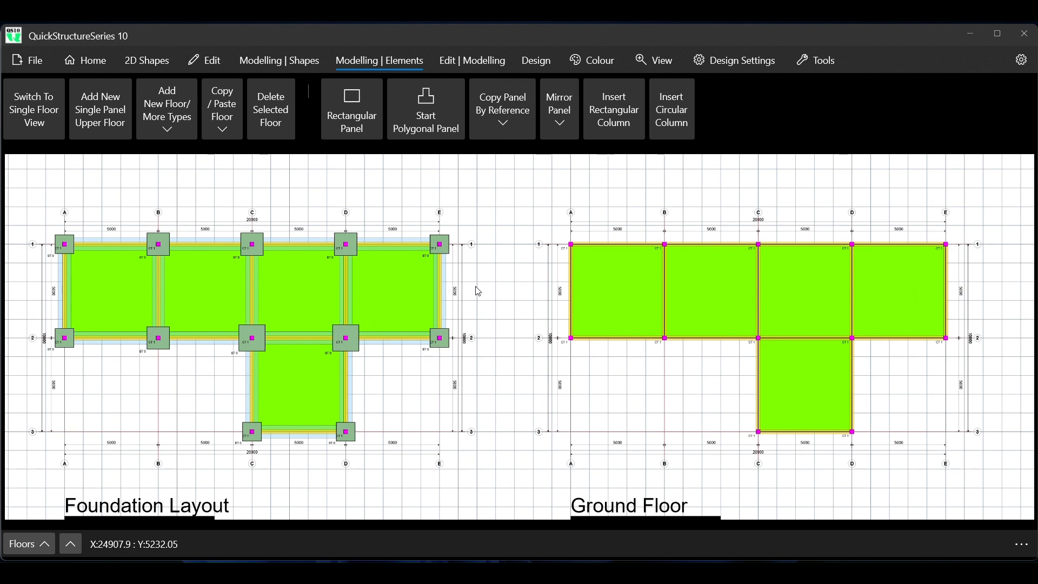
scroll(478, 291, "down", 2)
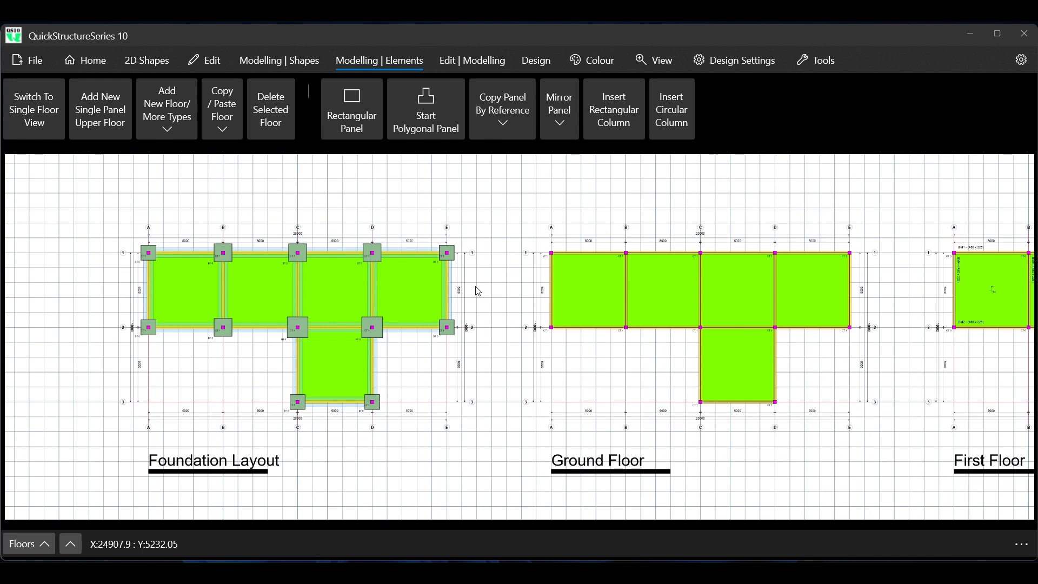
scroll(478, 291, "up", 3)
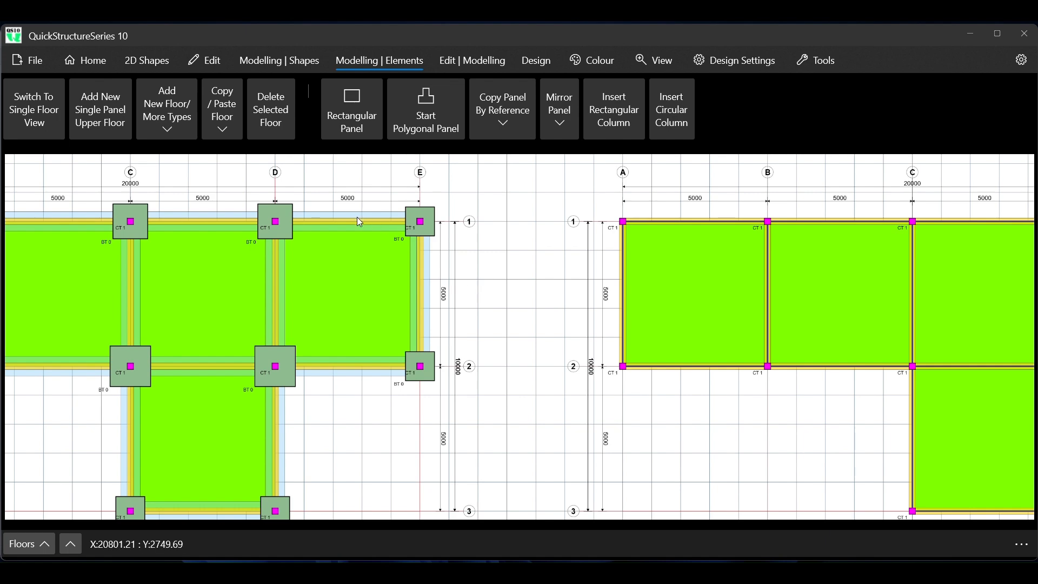
Step: View the full foundation layout and ground floor plan, switch to QuickStructure 9.0 to compare its Floor 1 model, and return to QuickStructureSeries 10
scroll(465, 205, "down", 1)
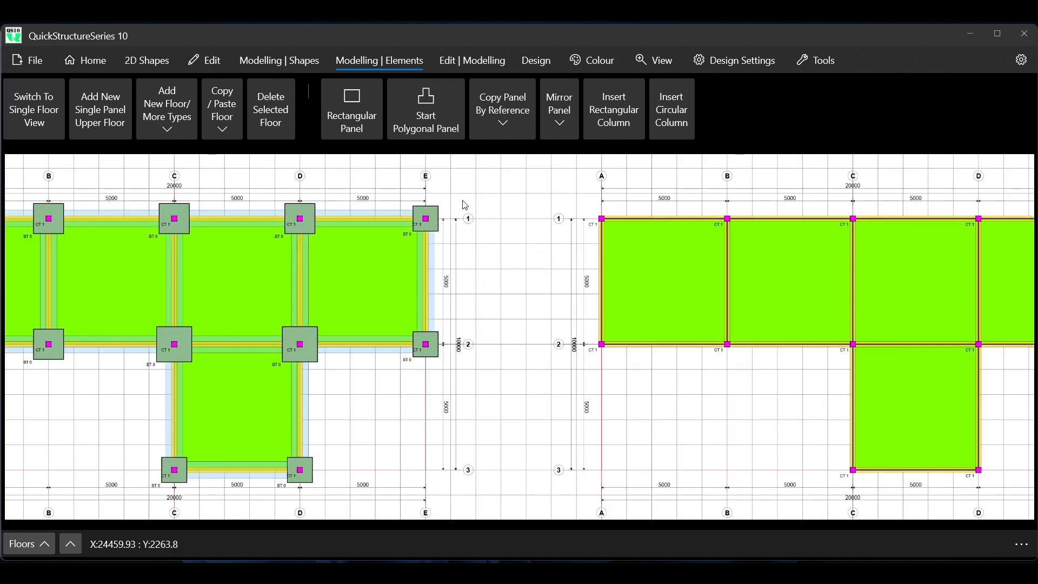
scroll(465, 205, "down", 1)
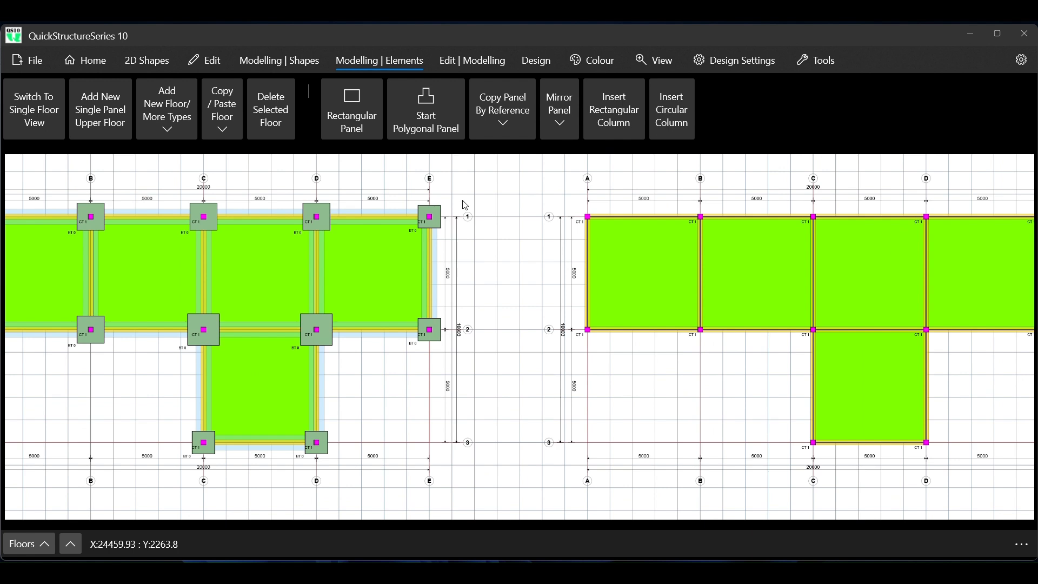
scroll(465, 205, "down", 1)
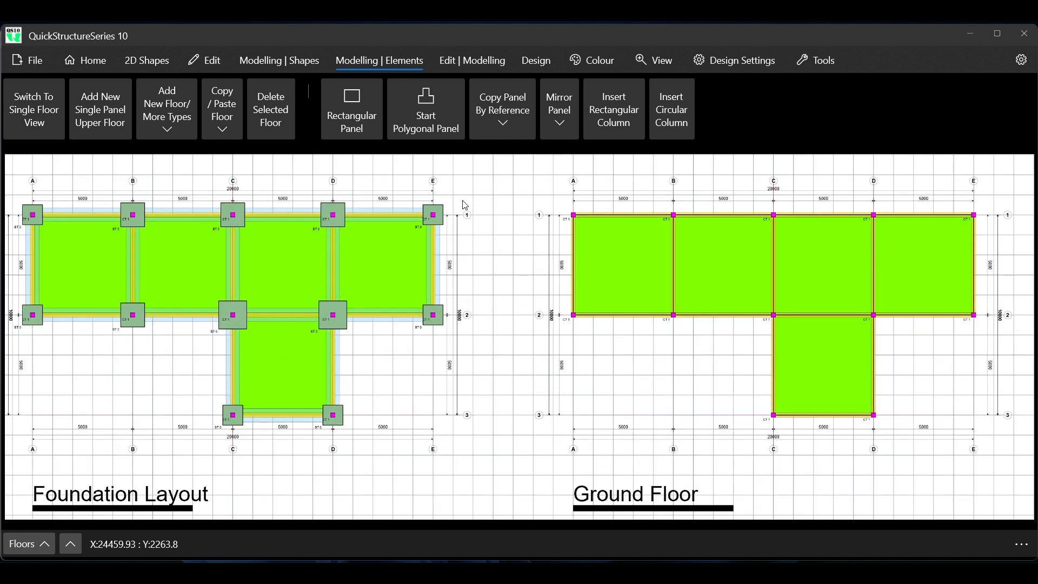
left_click(769, 568)
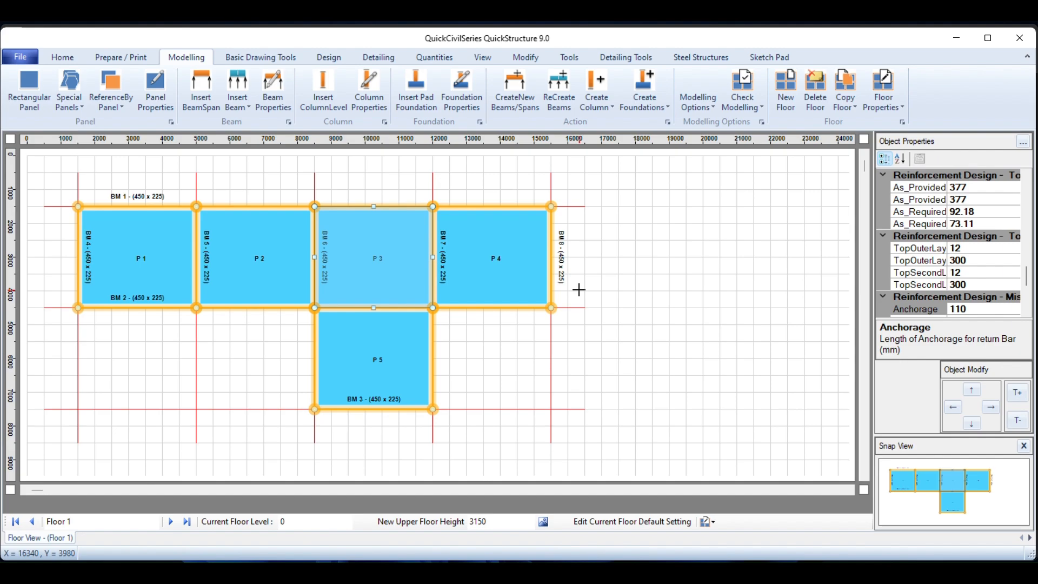
left_click(768, 567)
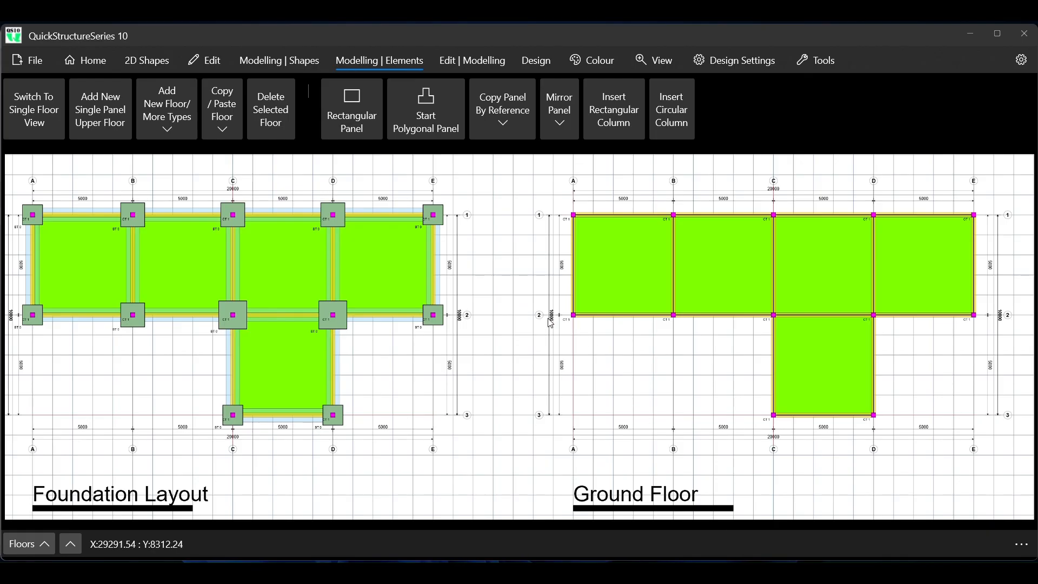
Step: Examine the foundation, ground and first floor plans side by side, checking them against the QuickStructure 9.0 model again
scroll(522, 316, "down", 2)
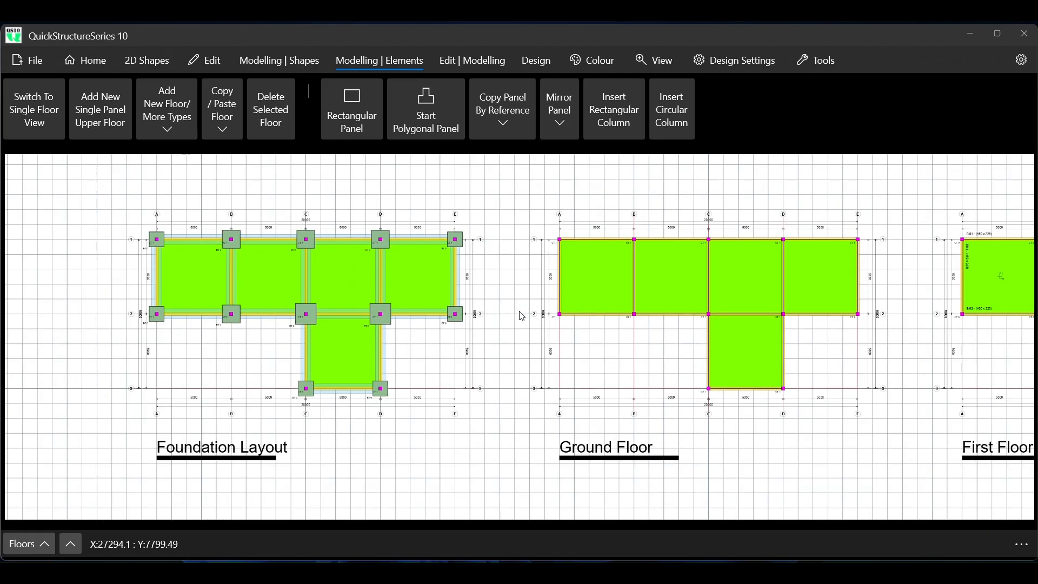
scroll(522, 317, "up", 1)
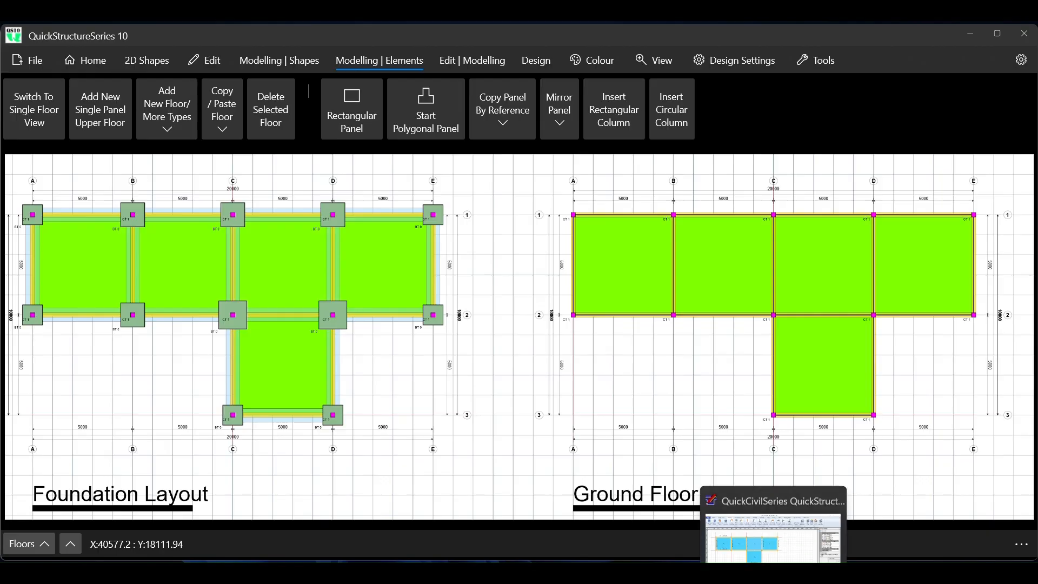
left_click(740, 530)
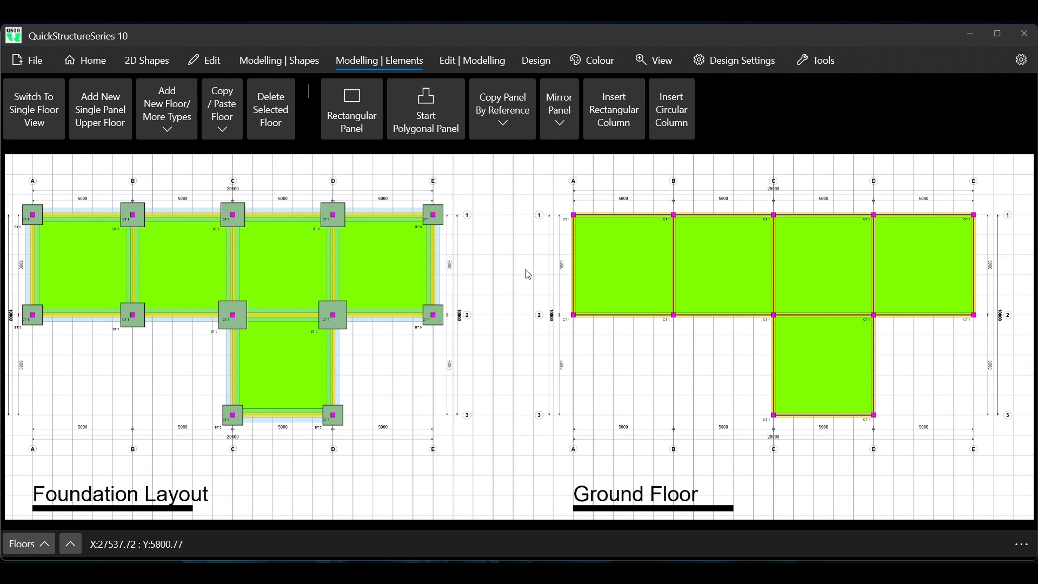
scroll(520, 263, "down", 3)
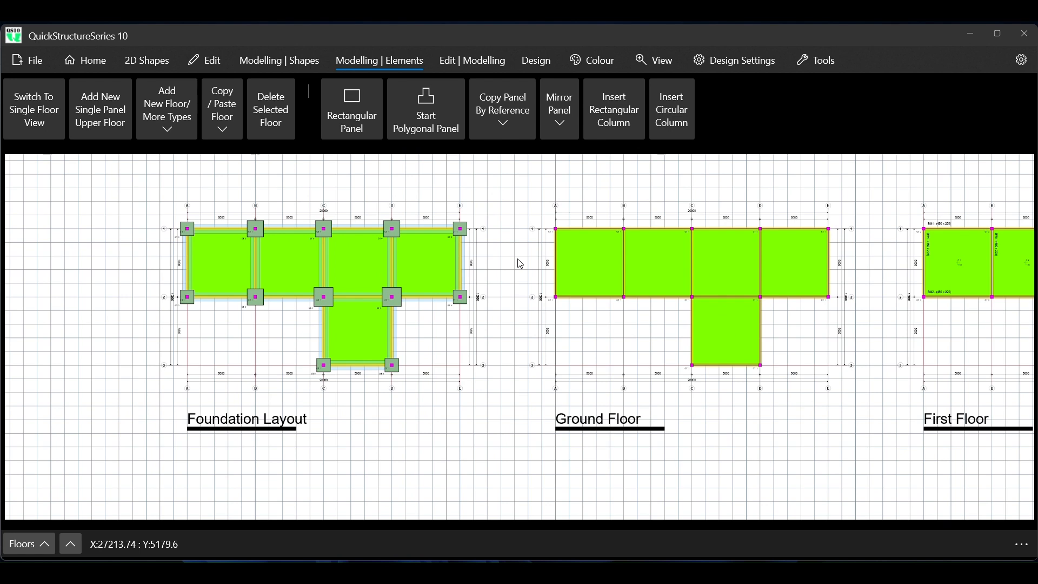
scroll(521, 263, "up", 3)
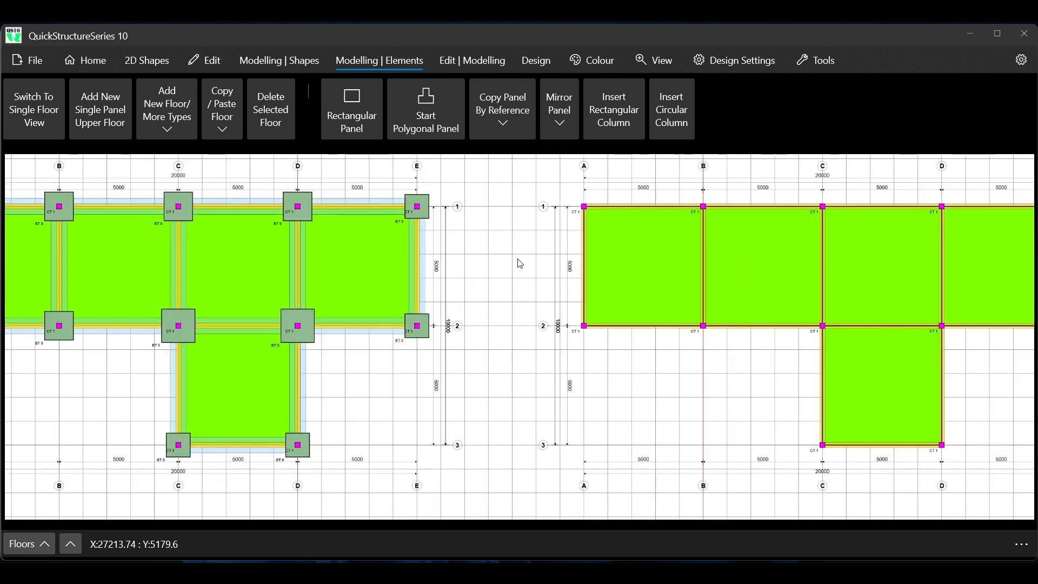